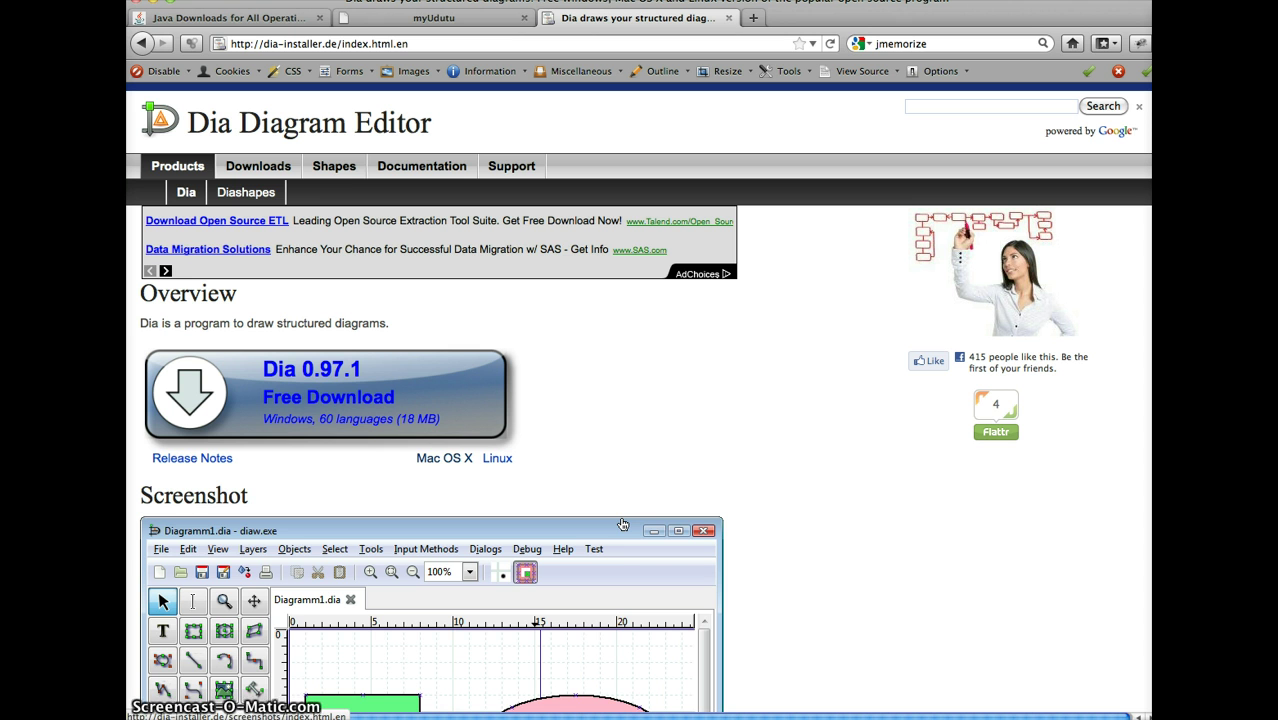
# - Switch from the Dia download page in the browser to the Dia diagram editor with its blank diagram
pyautogui.click(606, 541)
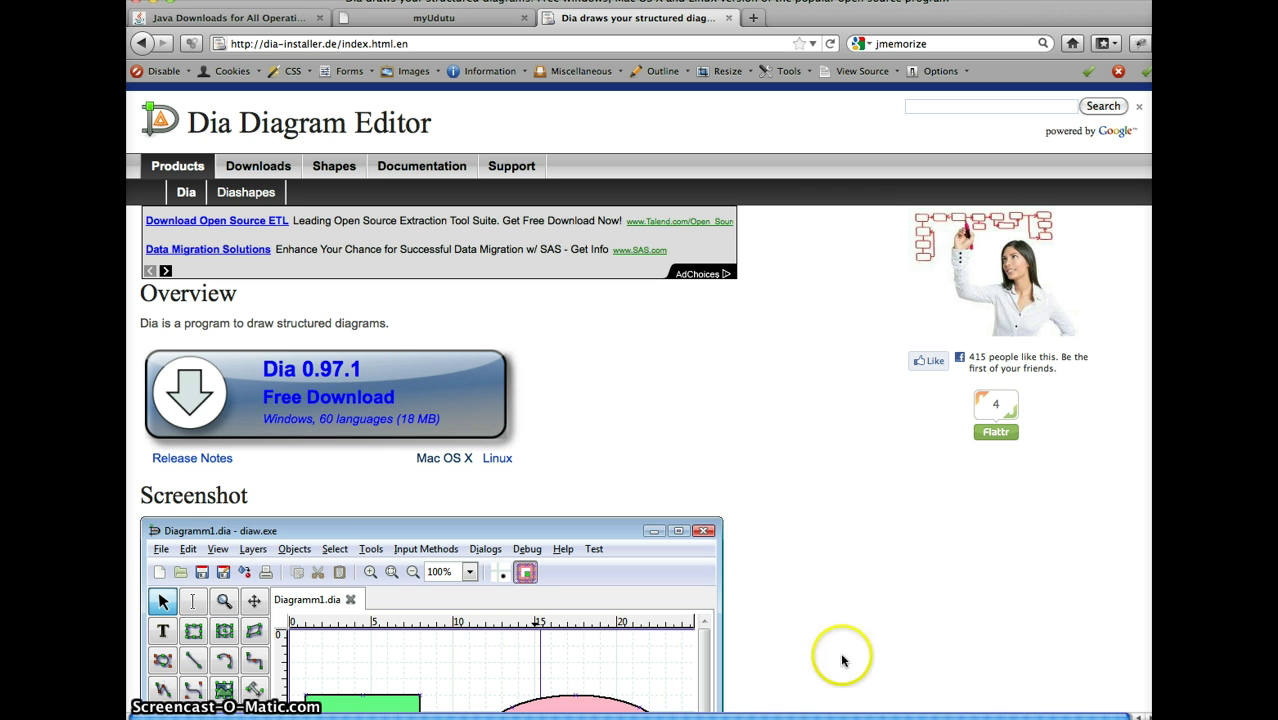
pyautogui.click(898, 712)
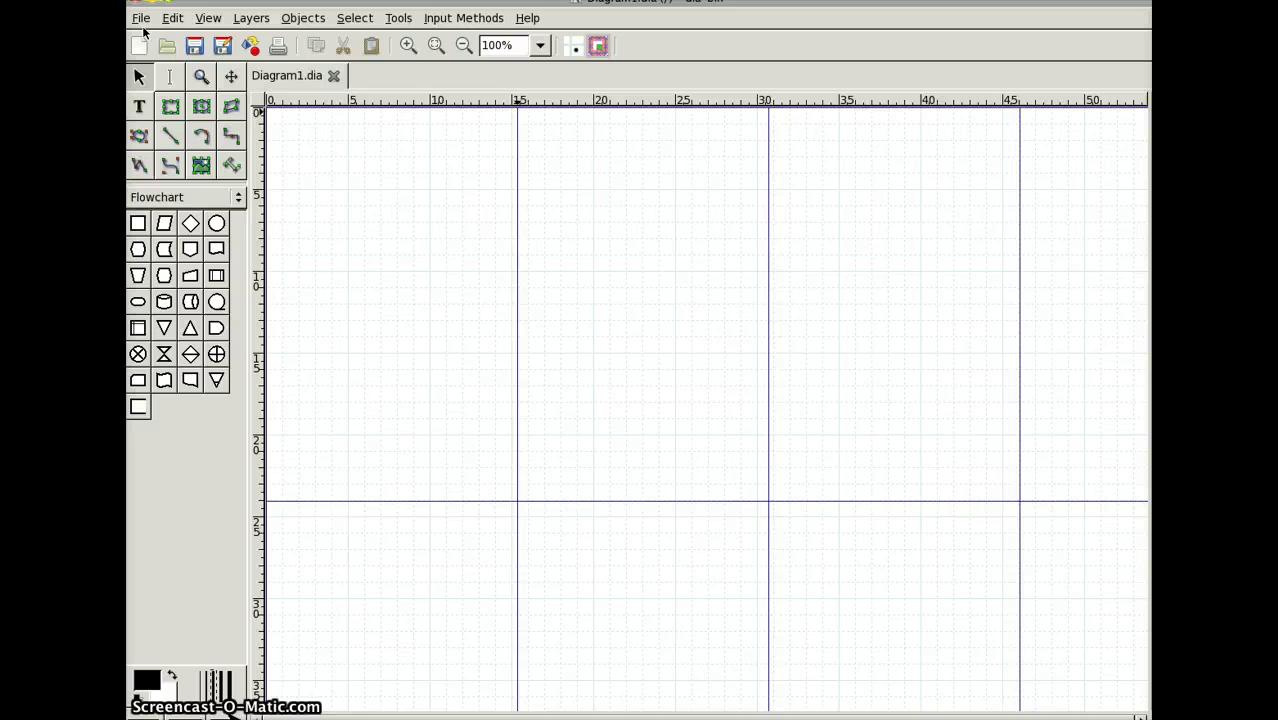
pyautogui.click(142, 46)
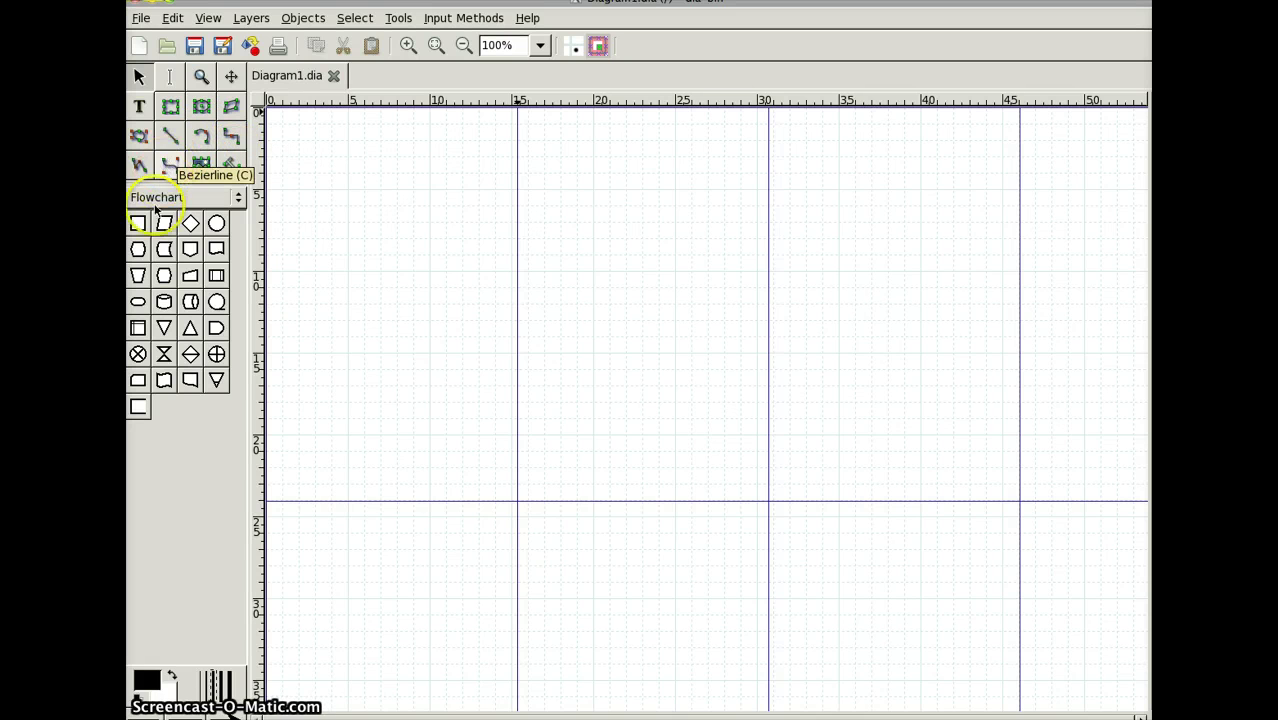
# - Look through the available shape sheets and choose Flowchart
pyautogui.click(238, 199)
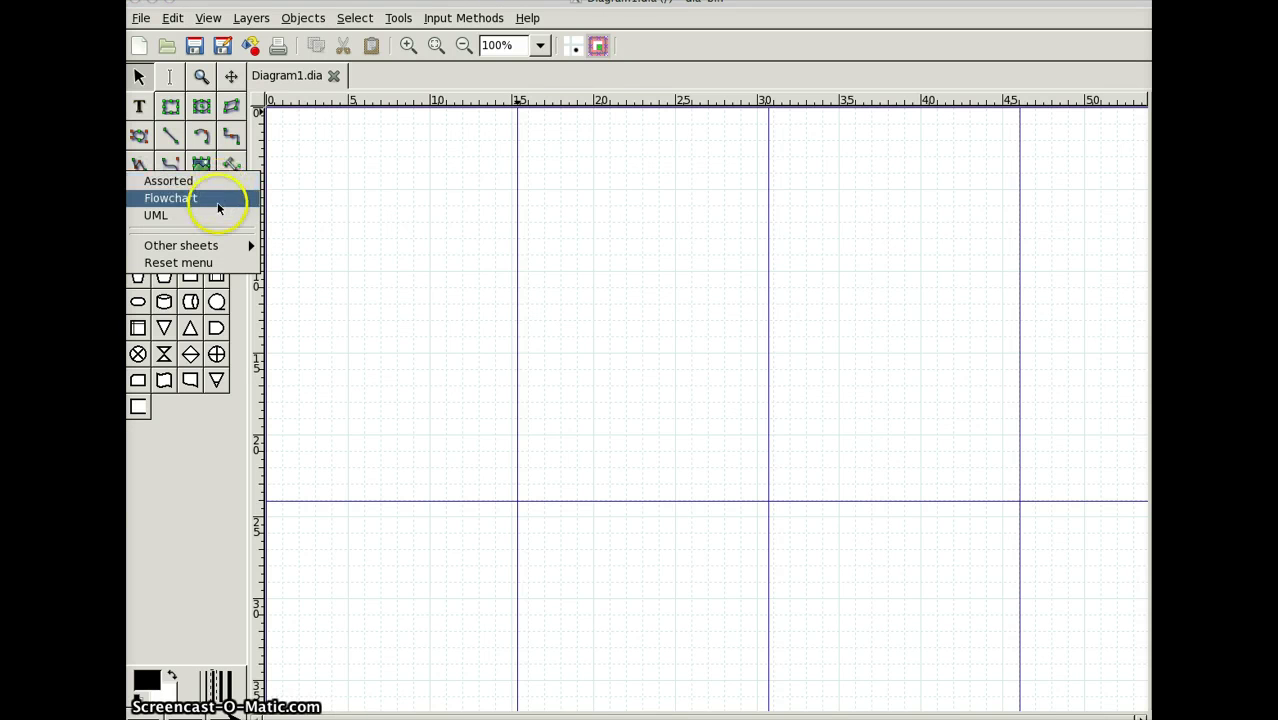
pyautogui.moveTo(211, 245)
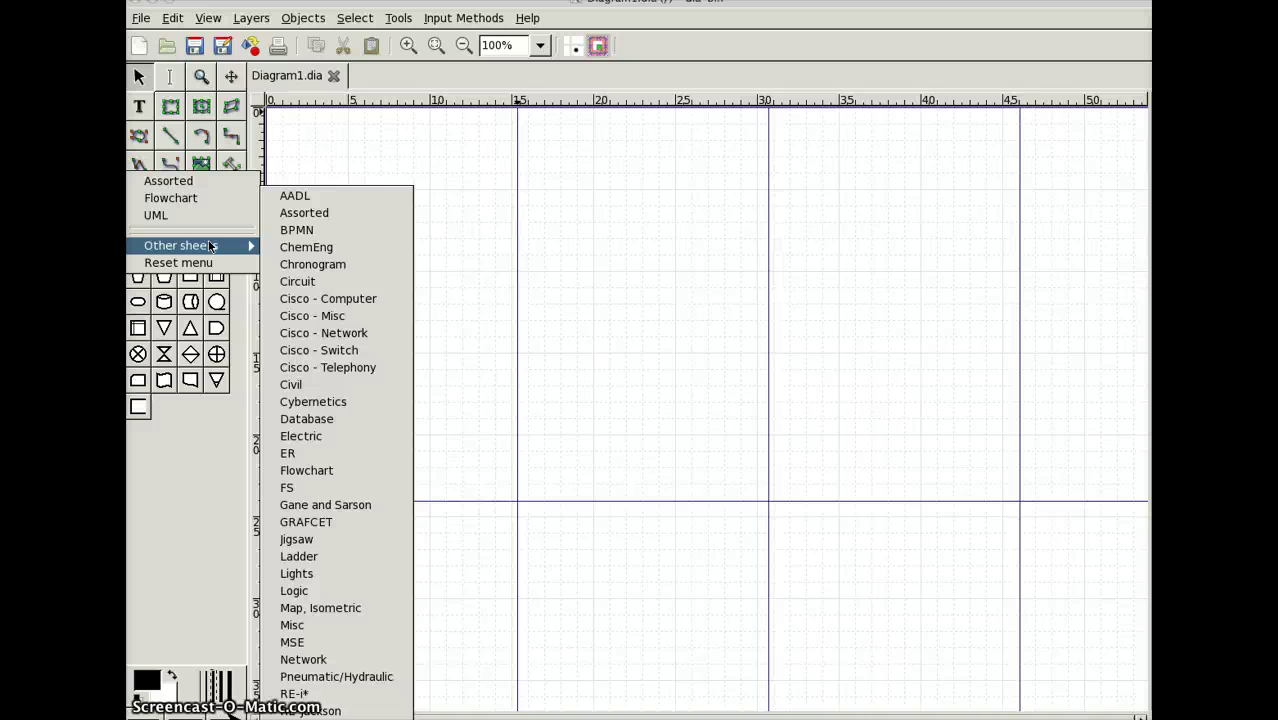
pyautogui.click(167, 199)
# - Draw a flowchart box about 7 by 6 units near the canvas's upper left and label it "start"
pyautogui.click(138, 222)
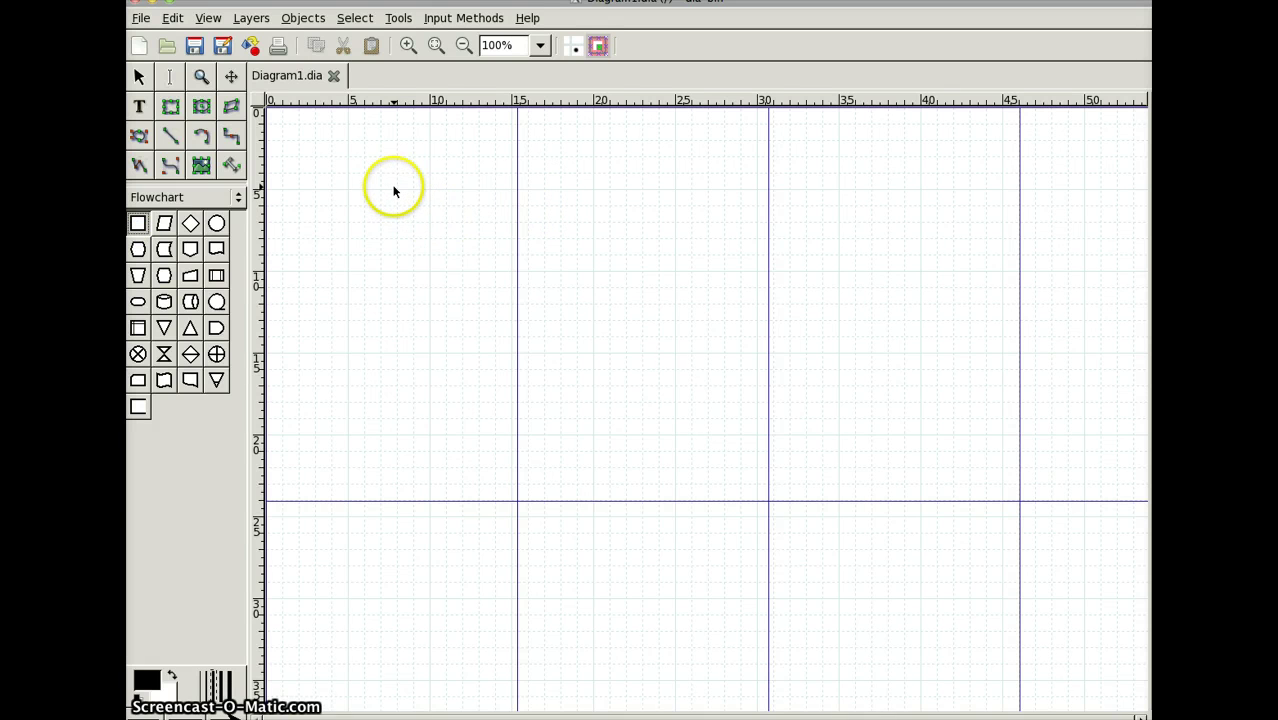
pyautogui.moveTo(394, 180); pyautogui.dragTo(507, 278)
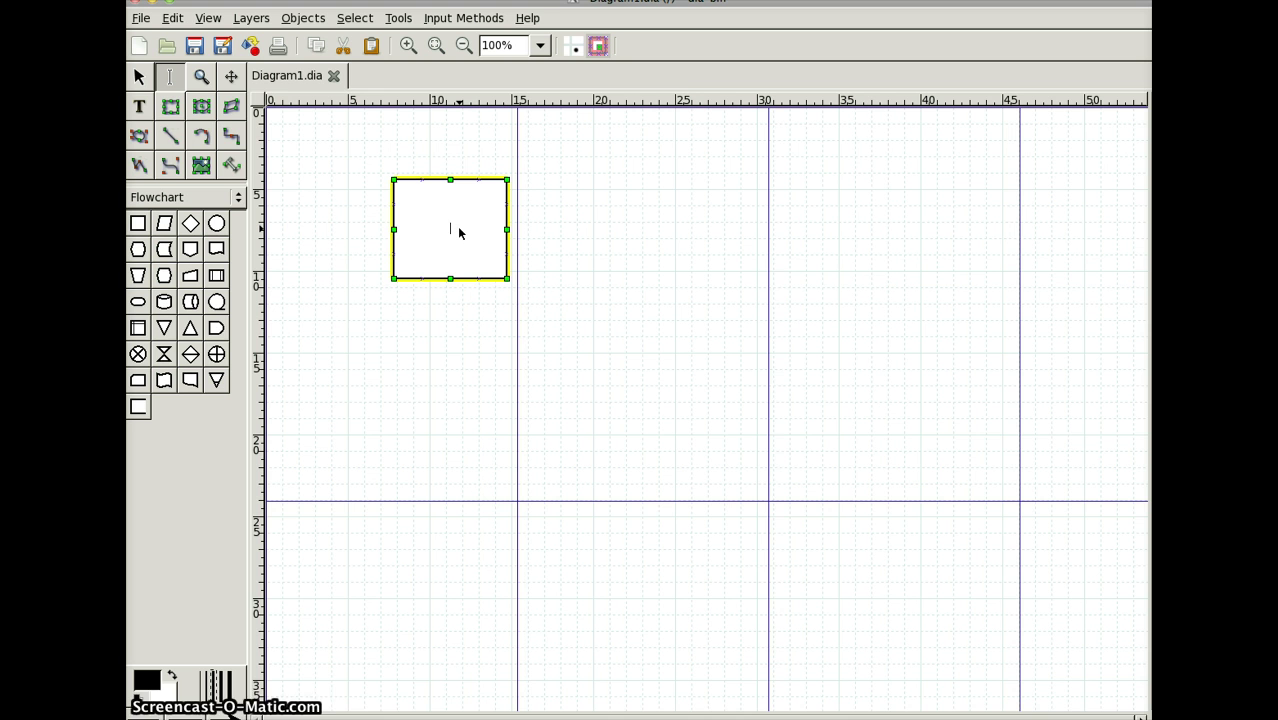
pyautogui.write('start')
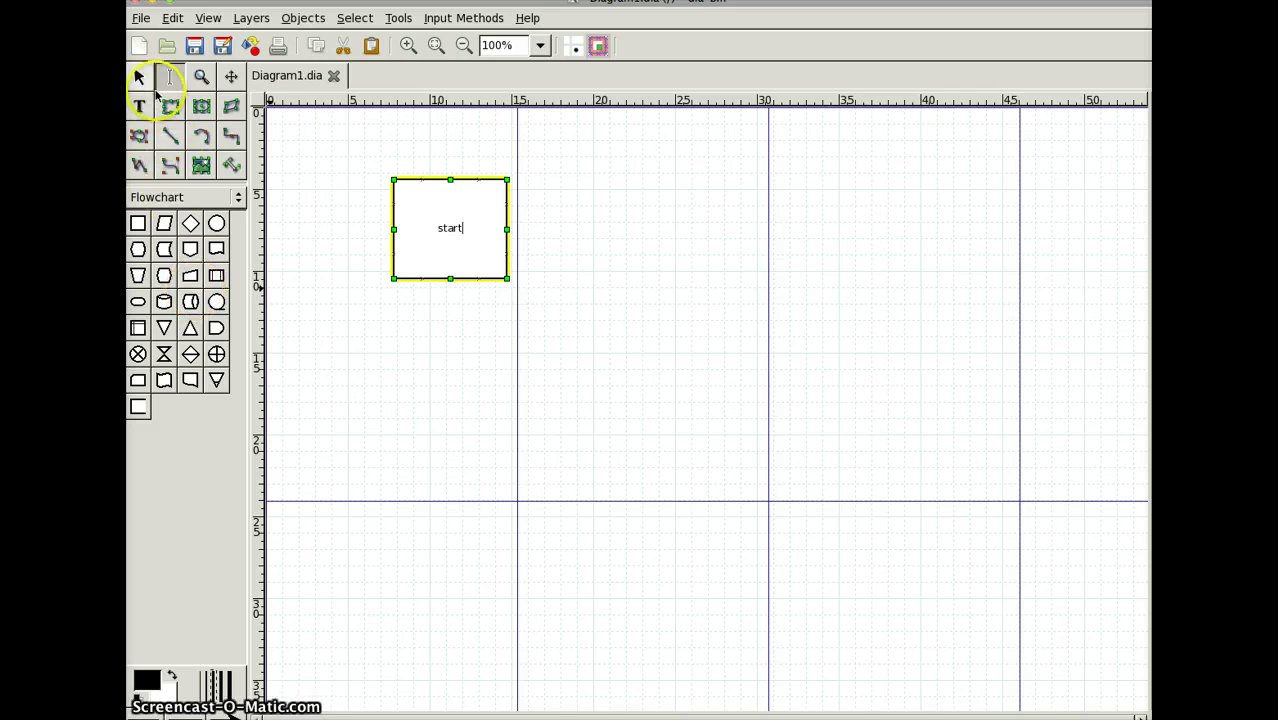
# - Place a diamond beside the start box, enlarge it to about 6.4 by 6 units and align it level with the box
pyautogui.click(170, 136)
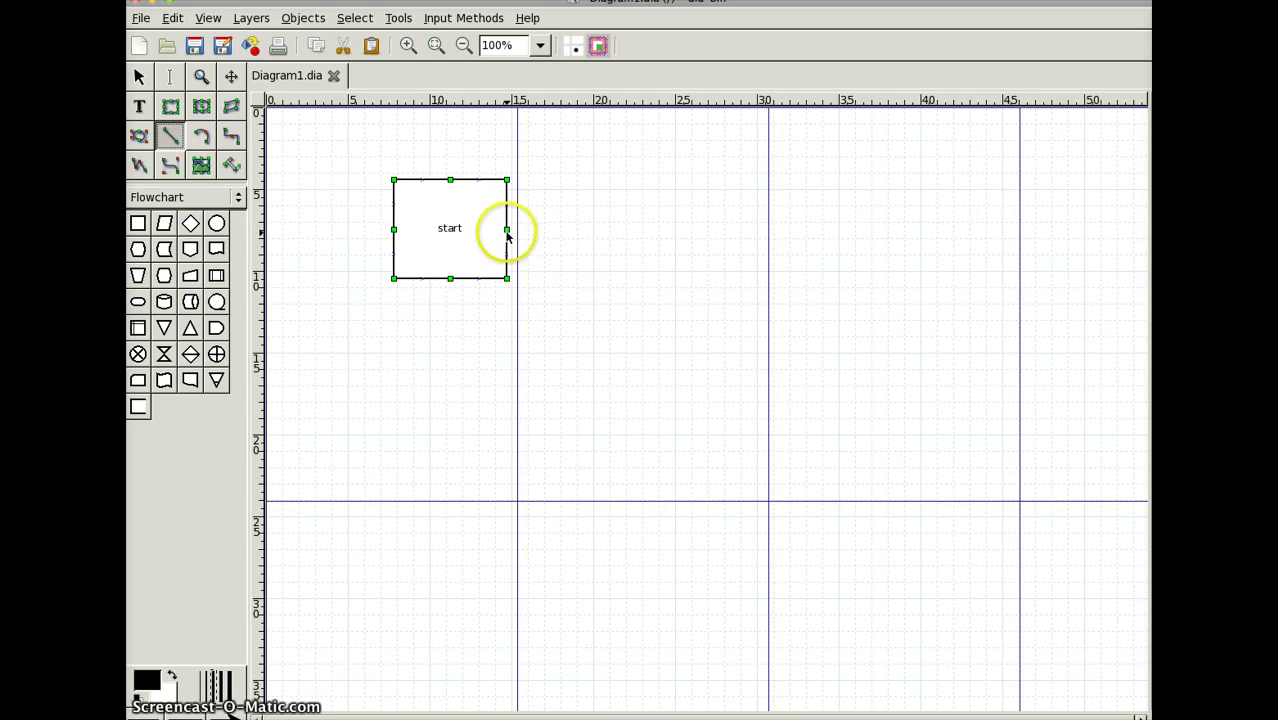
pyautogui.click(190, 224)
pyautogui.click(558, 201)
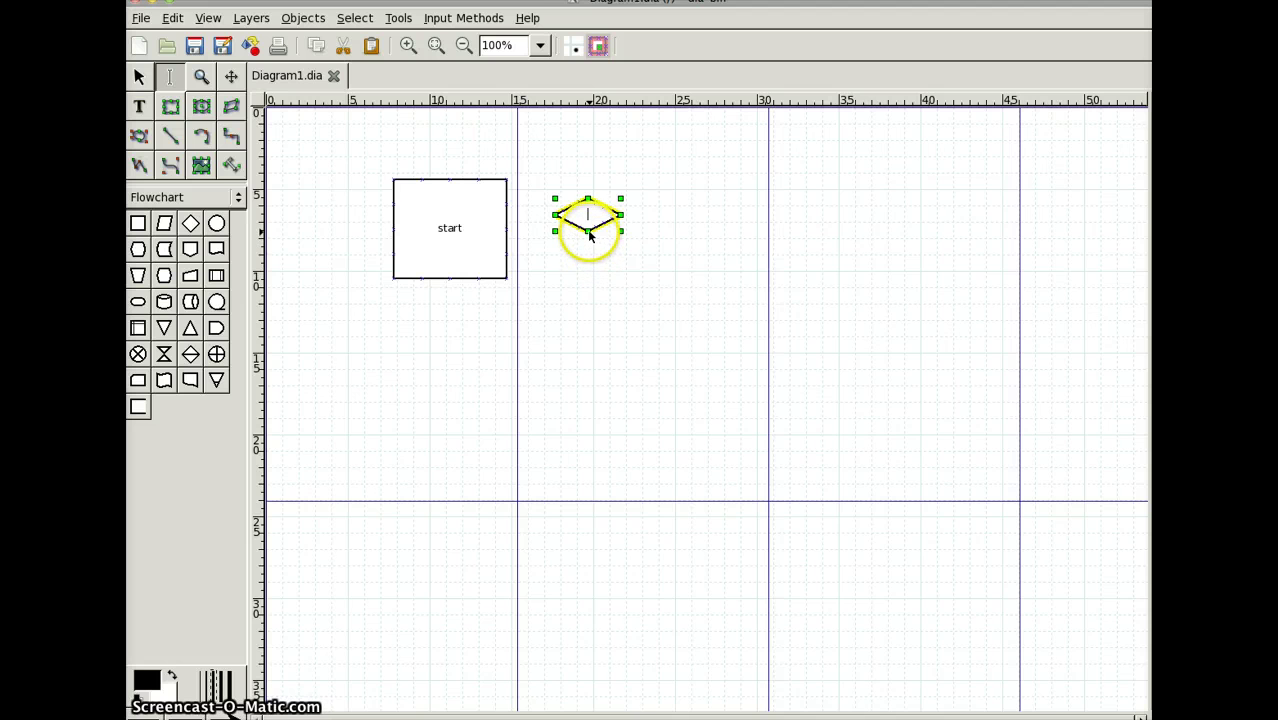
pyautogui.press('Escape')
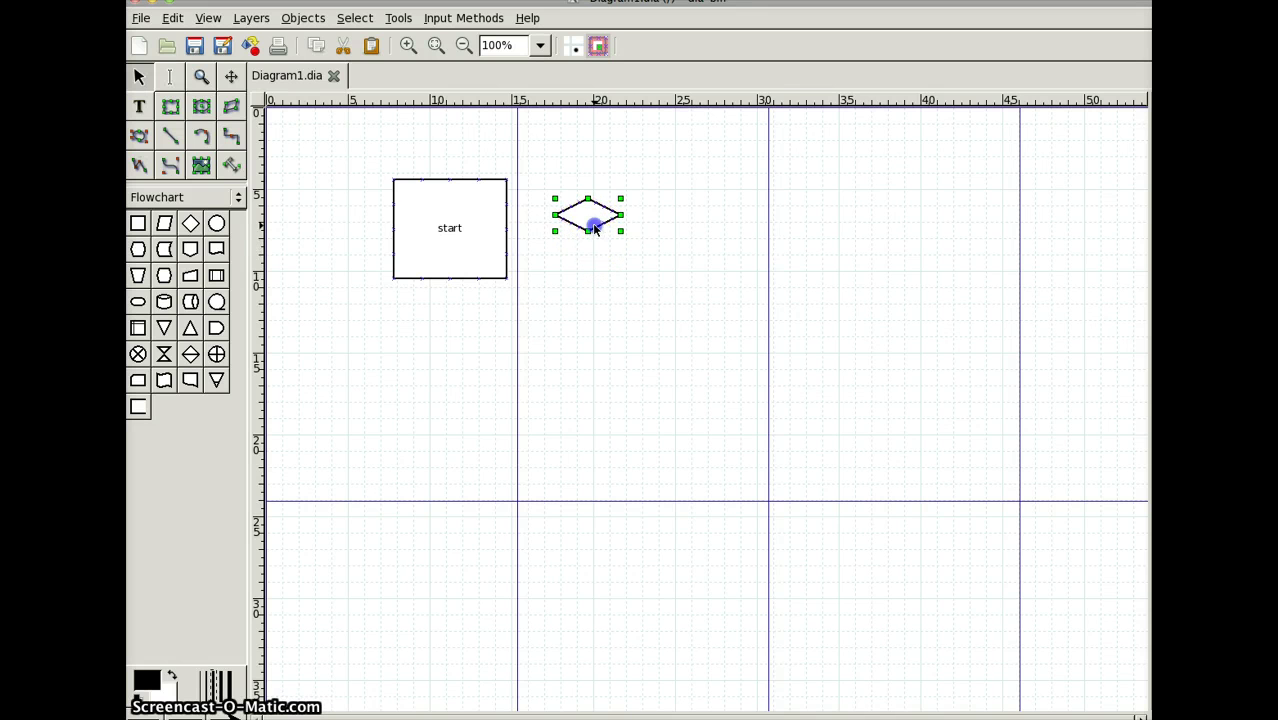
pyautogui.moveTo(593, 222); pyautogui.dragTo(621, 240)
pyautogui.click(643, 222)
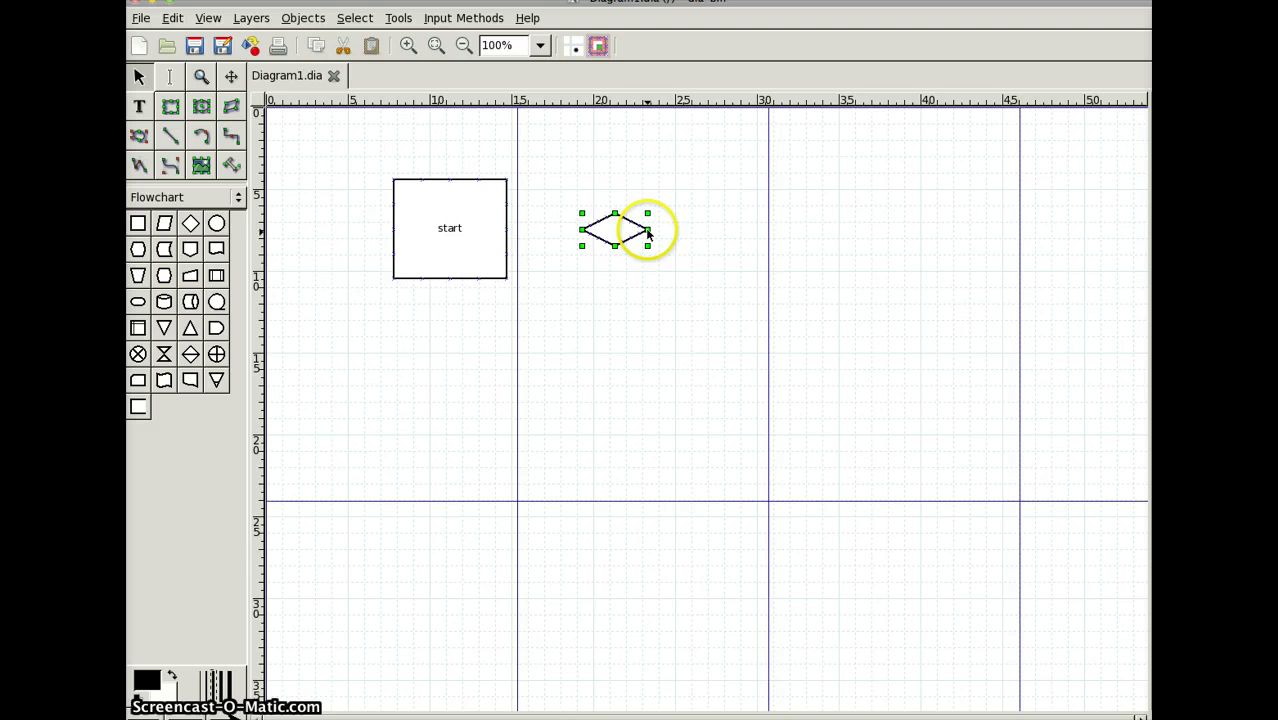
pyautogui.moveTo(649, 222); pyautogui.dragTo(686, 147)
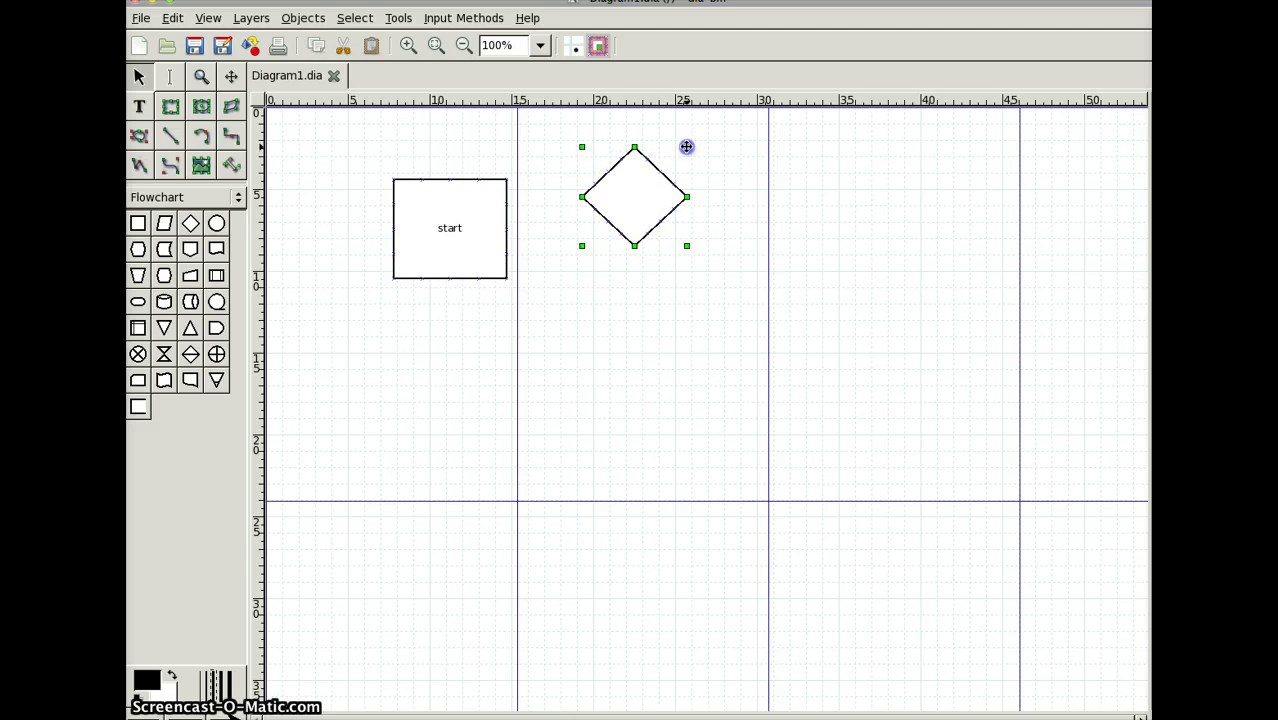
pyautogui.moveTo(636, 194); pyautogui.dragTo(643, 228)
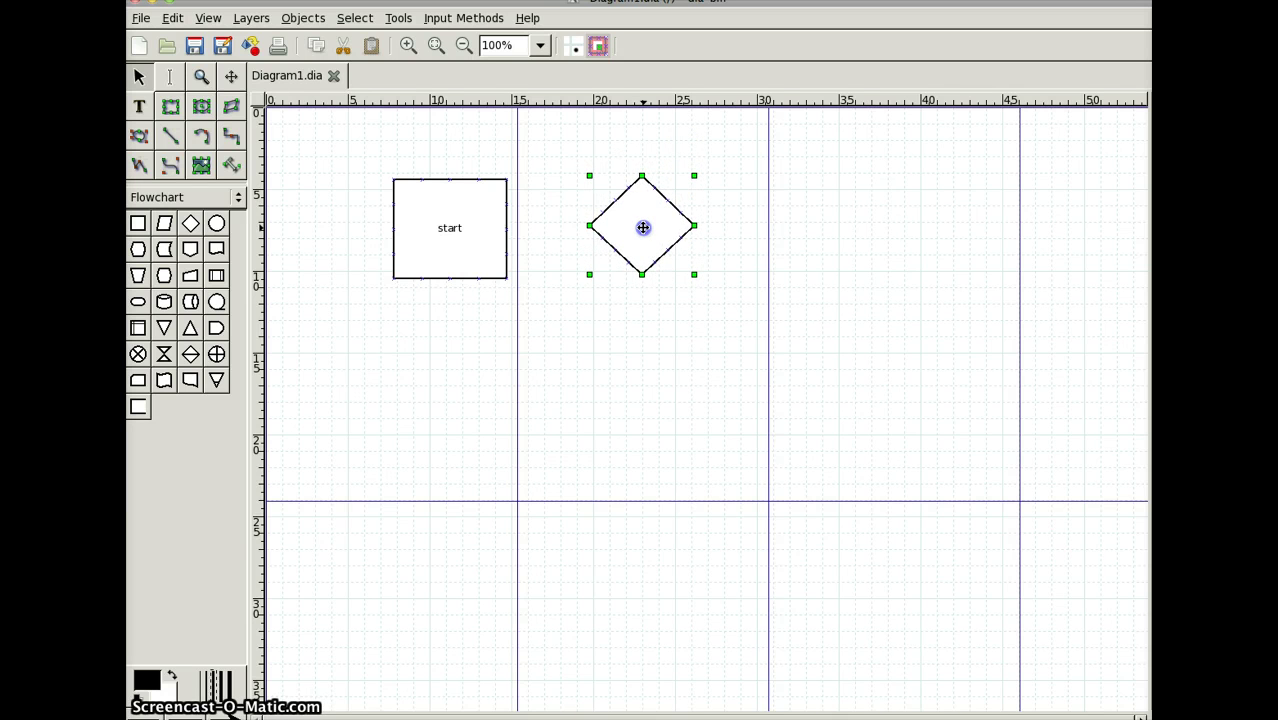
# - Connect the start box to the diamond with an arrow line and label the diamond "process one" on two lines
pyautogui.click(172, 140)
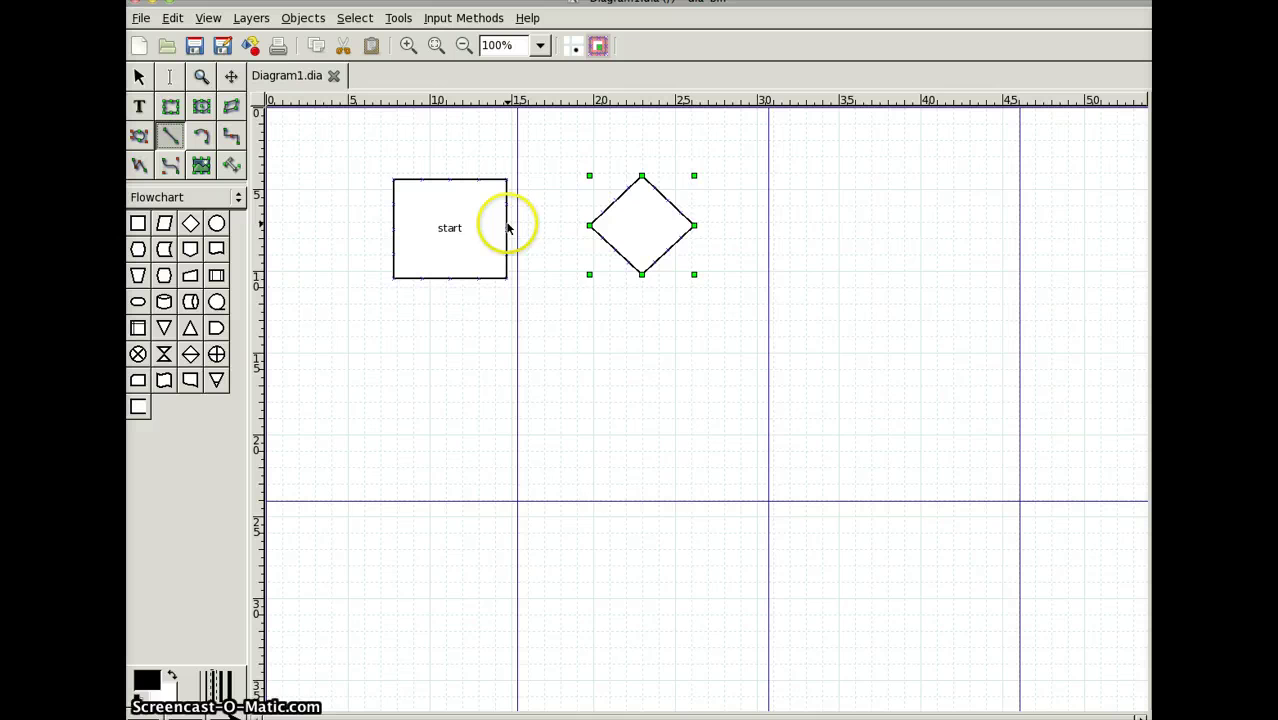
pyautogui.moveTo(508, 231); pyautogui.dragTo(589, 226)
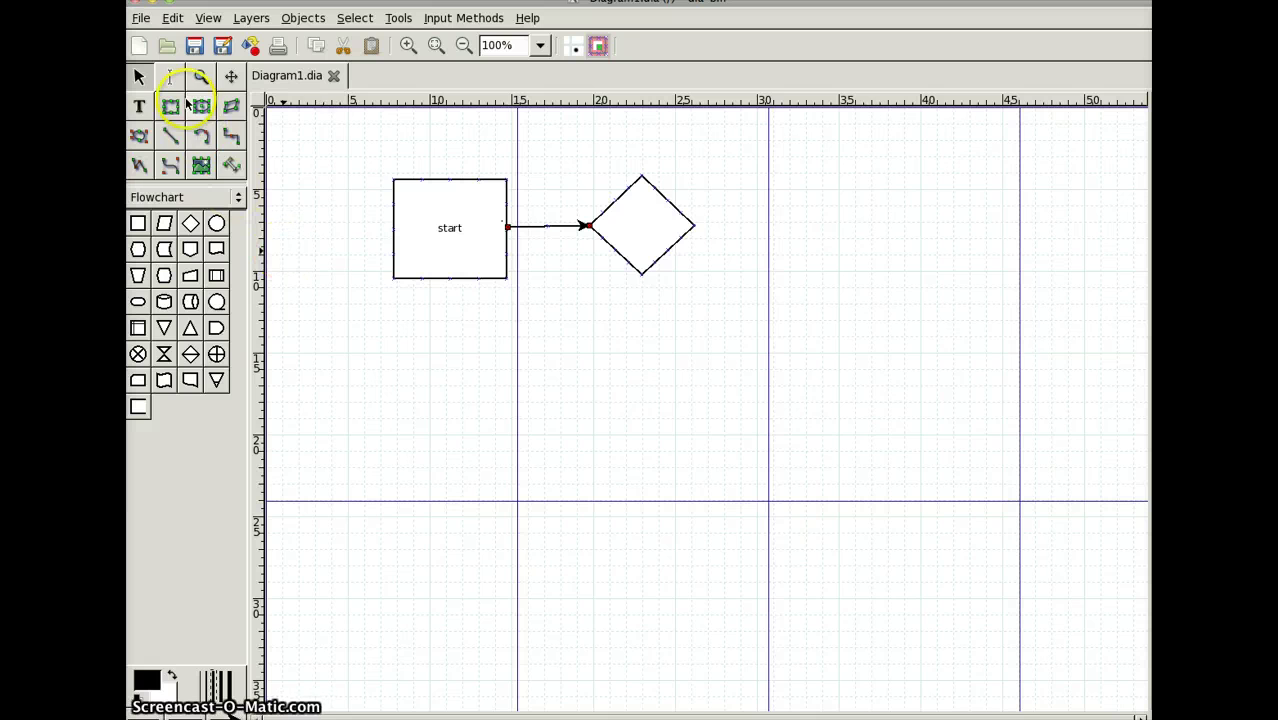
pyautogui.click(170, 76)
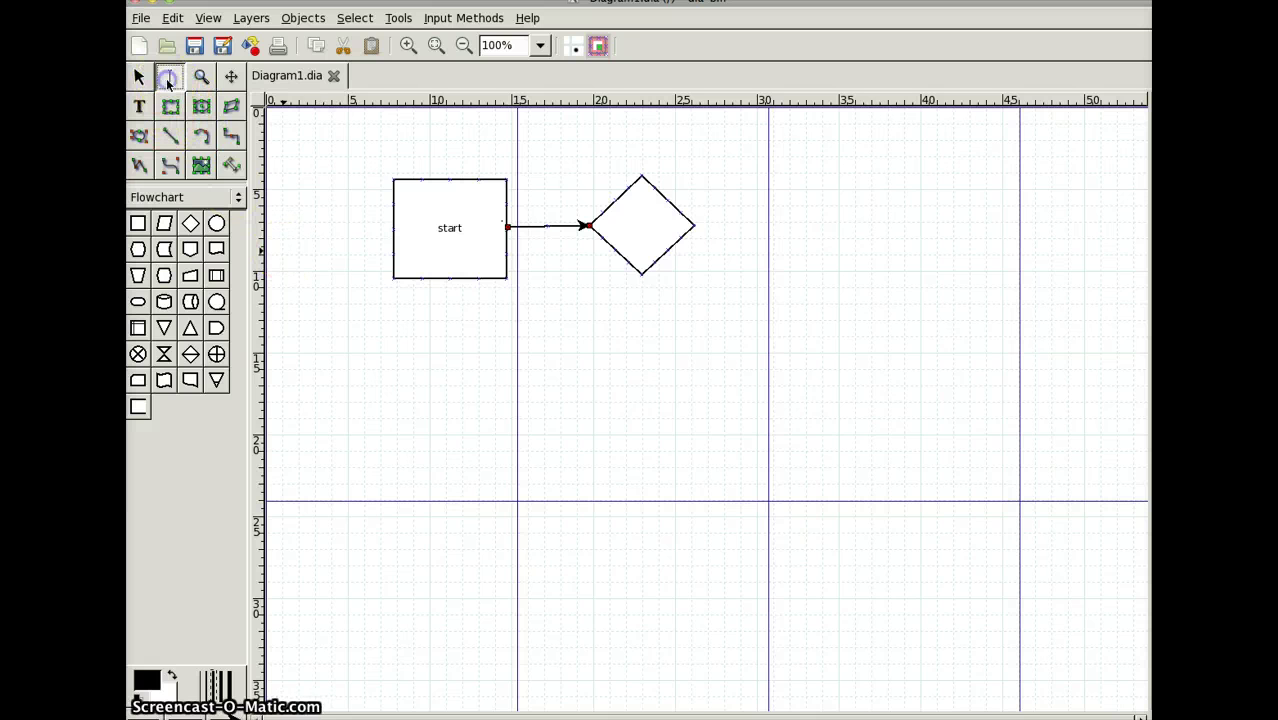
pyautogui.click(645, 231)
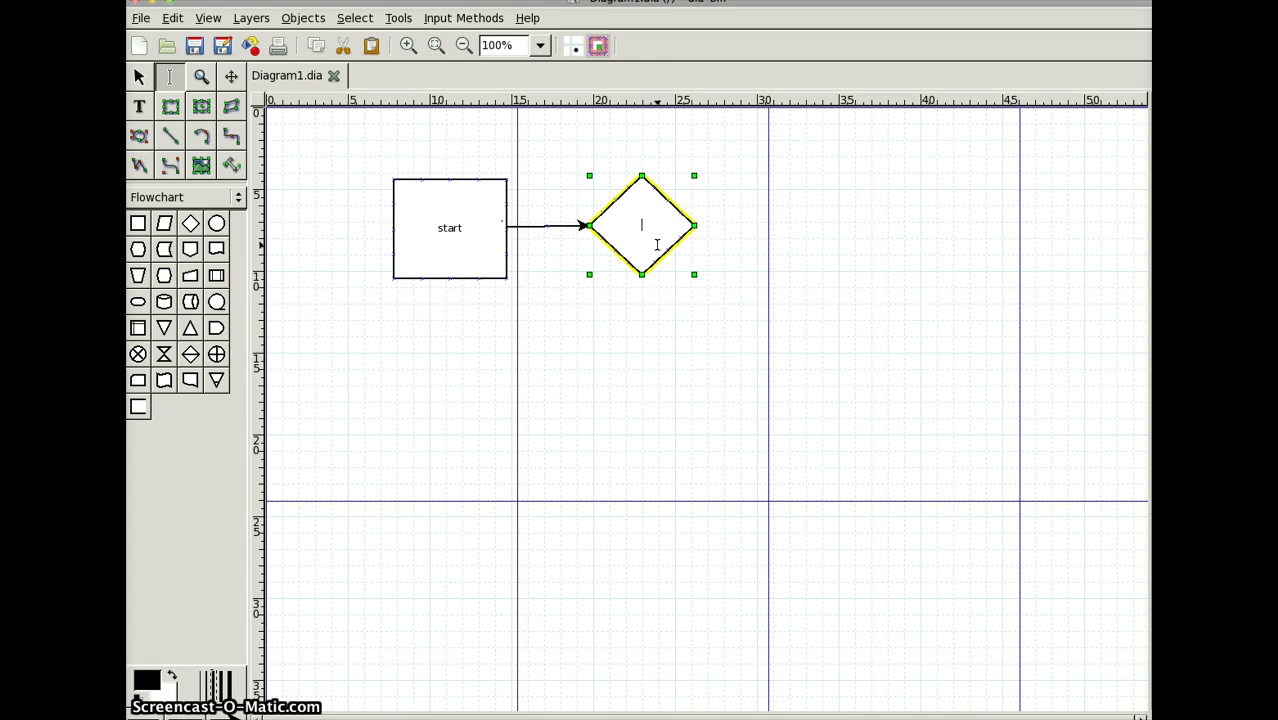
pyautogui.write('process')
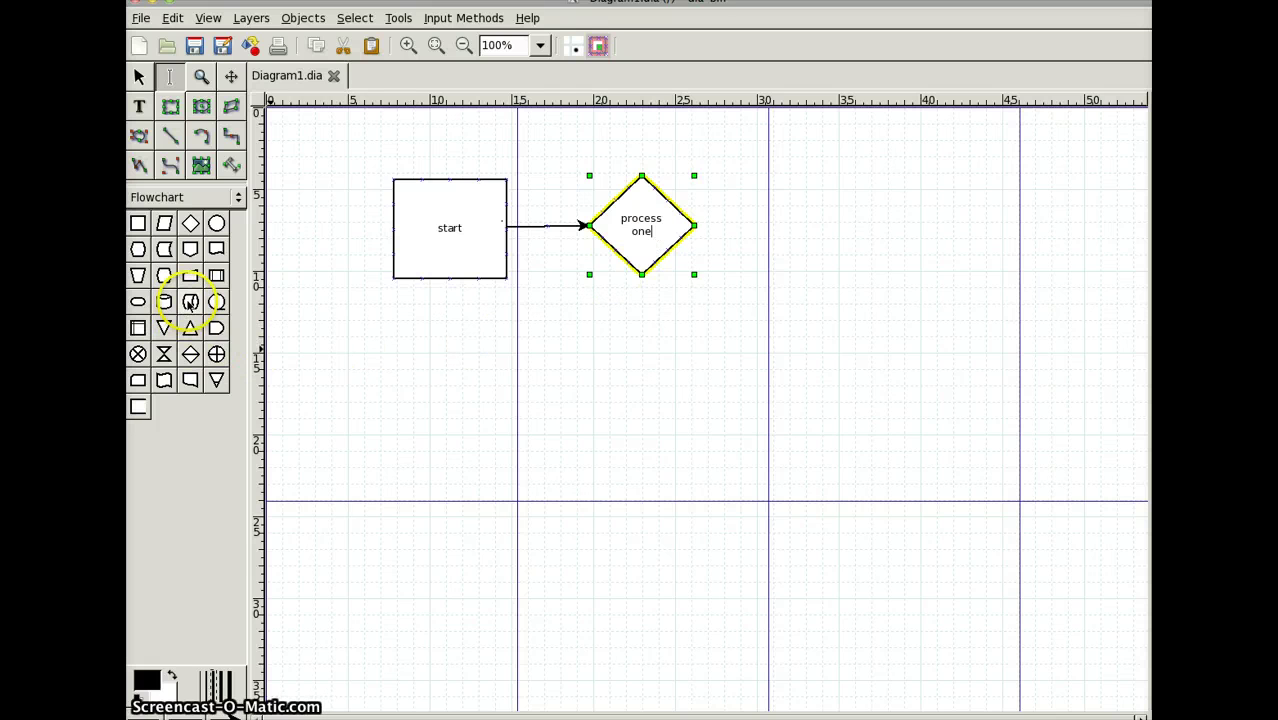
# - Draw an inverted triangle about 5 by 5 units below the diamond and run an arrow line from the diamond's lower corner to it
pyautogui.click(164, 327)
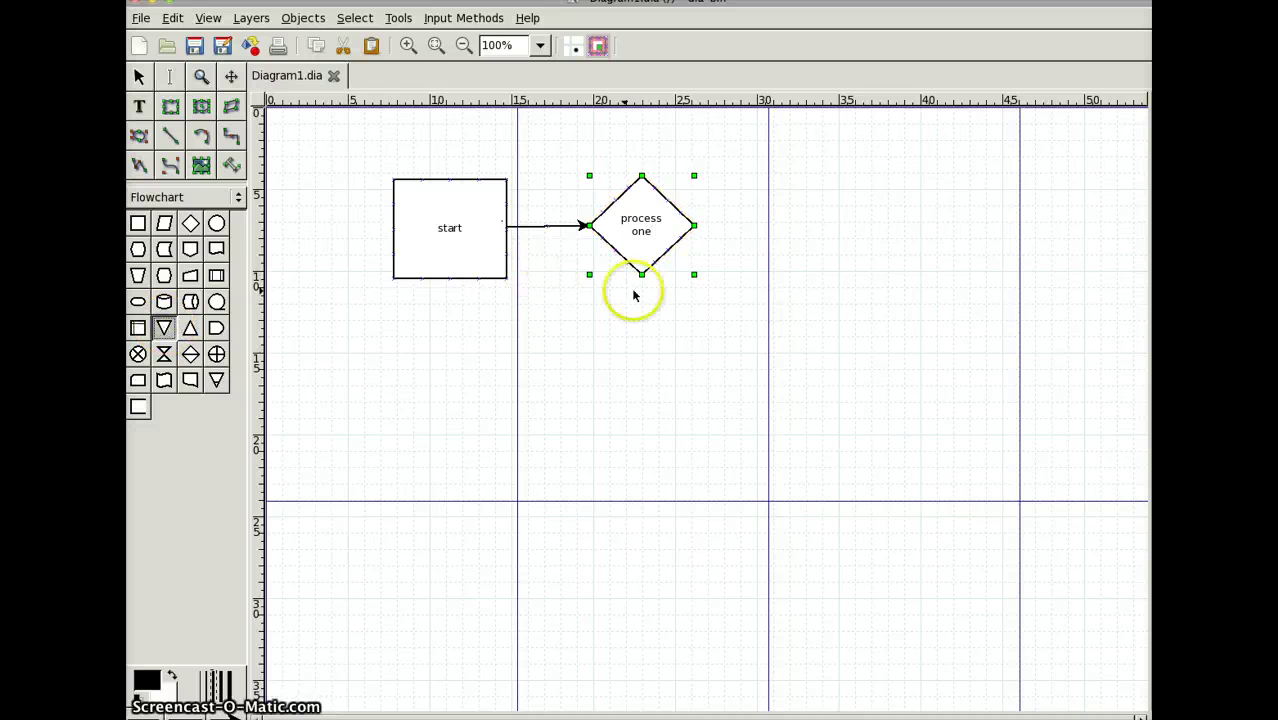
pyautogui.moveTo(611, 356); pyautogui.dragTo(690, 441)
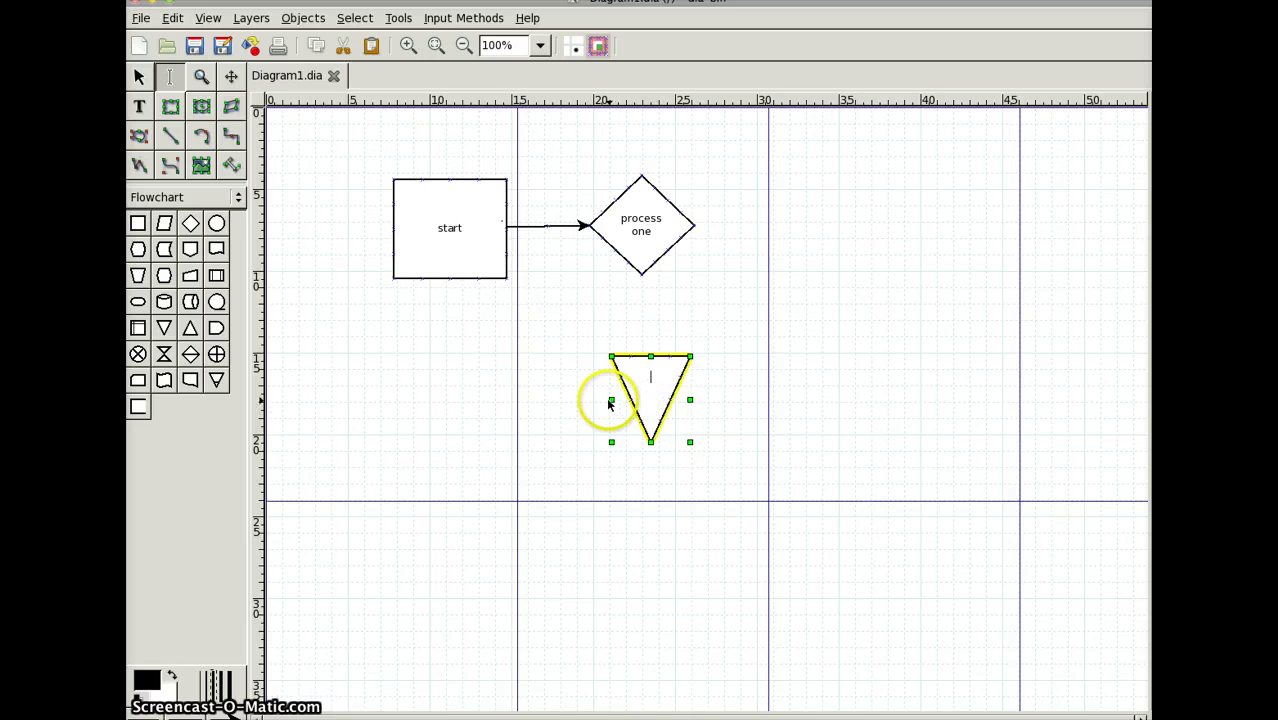
pyautogui.click(162, 137)
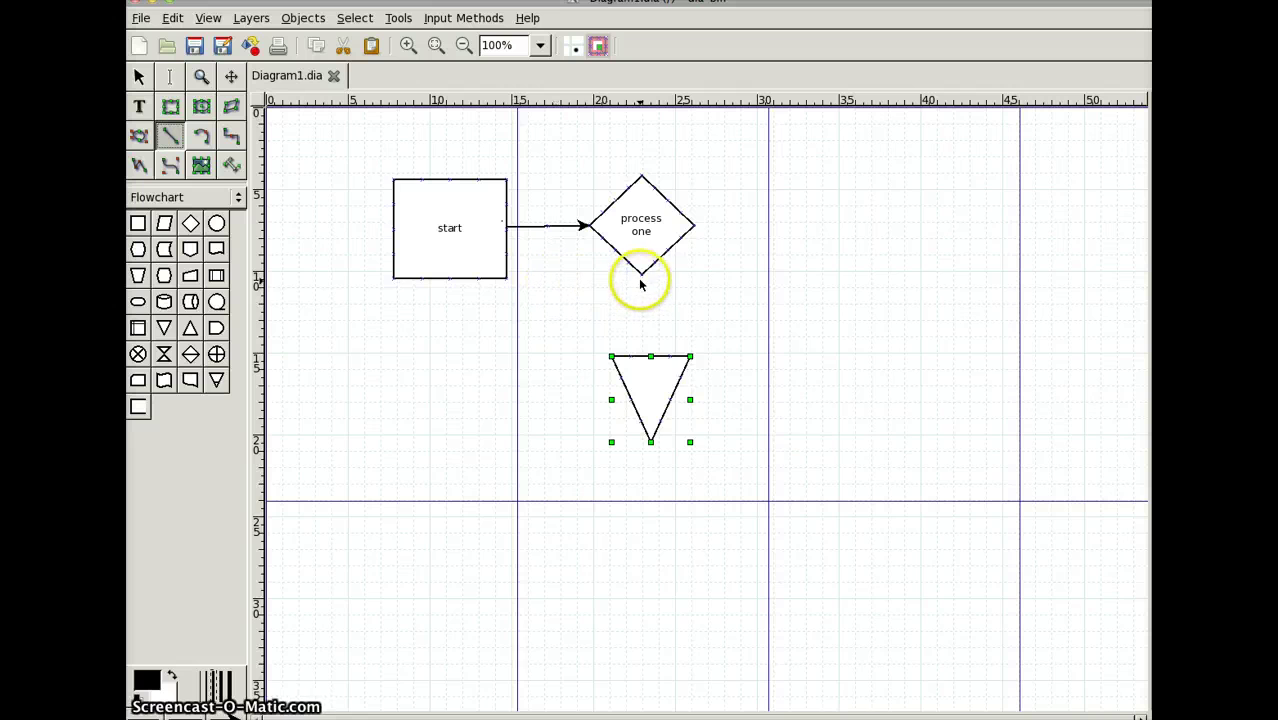
pyautogui.moveTo(640, 279); pyautogui.dragTo(641, 287)
pyautogui.moveTo(641, 338); pyautogui.dragTo(643, 354)
pyautogui.click(621, 359)
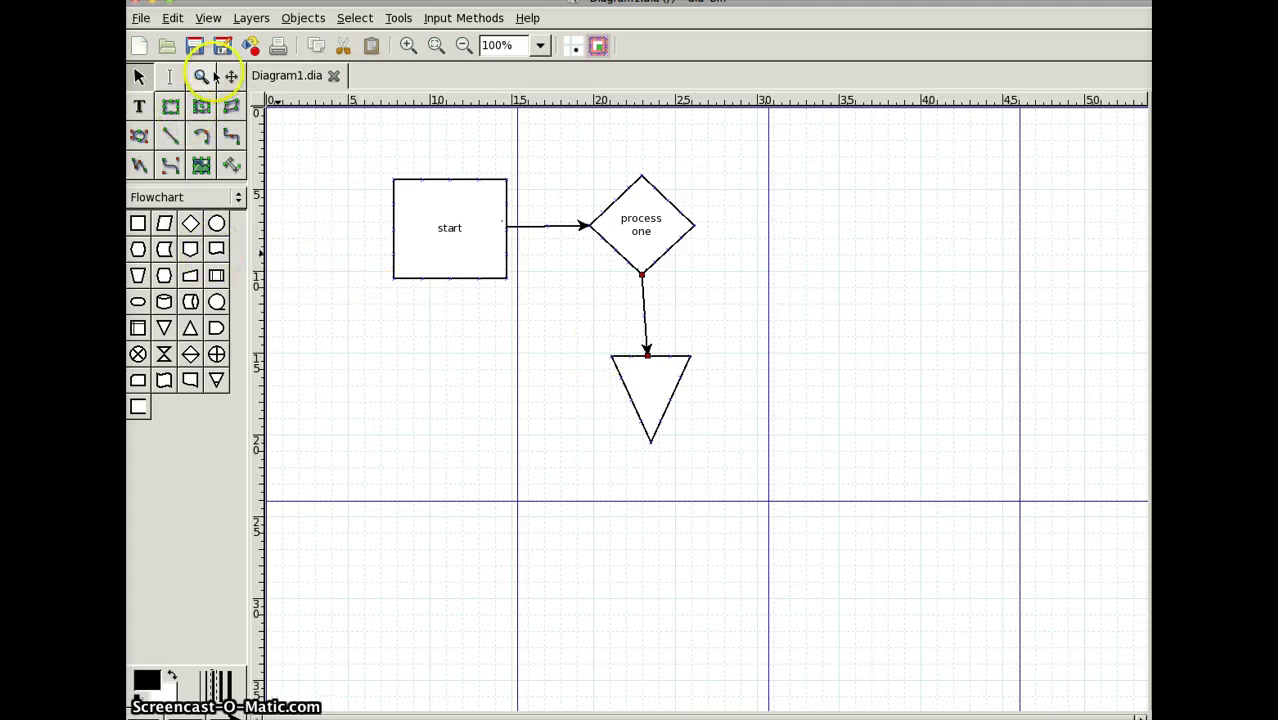
# - Review the commands available for editing, viewing, layers, object arrangement and drawing tools
pyautogui.click(171, 19)
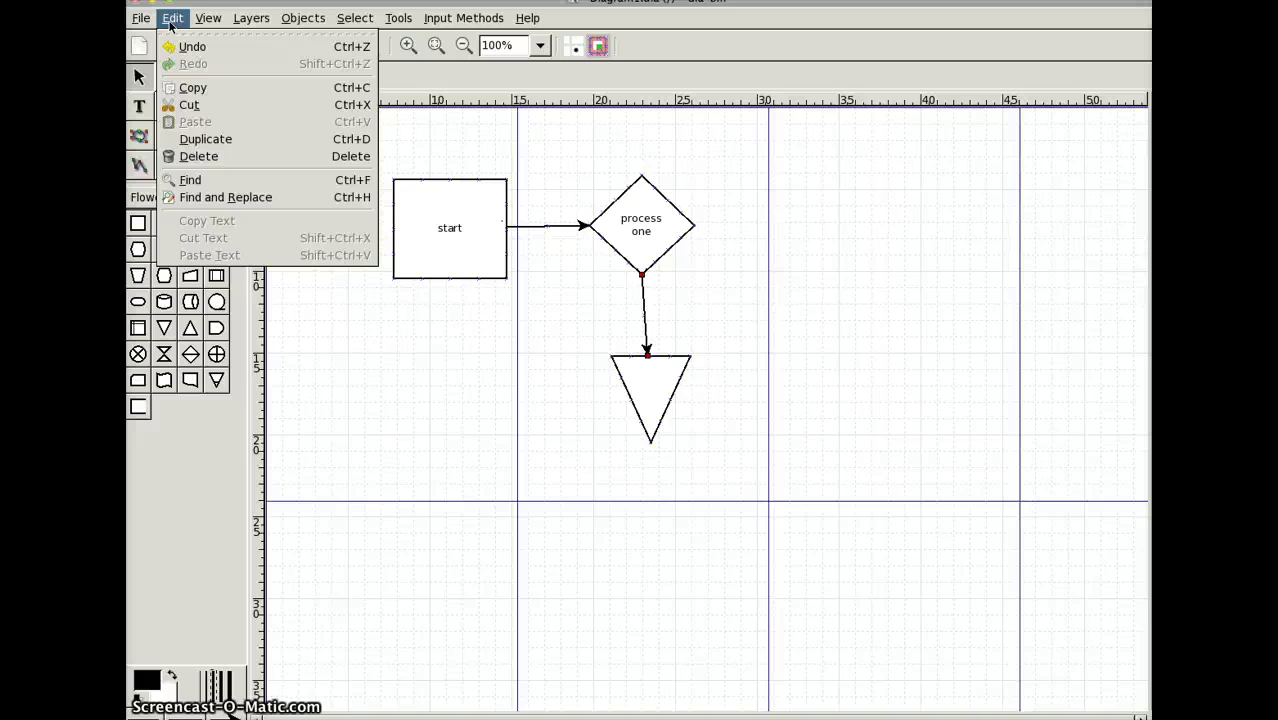
pyautogui.click(171, 19)
pyautogui.click(208, 19)
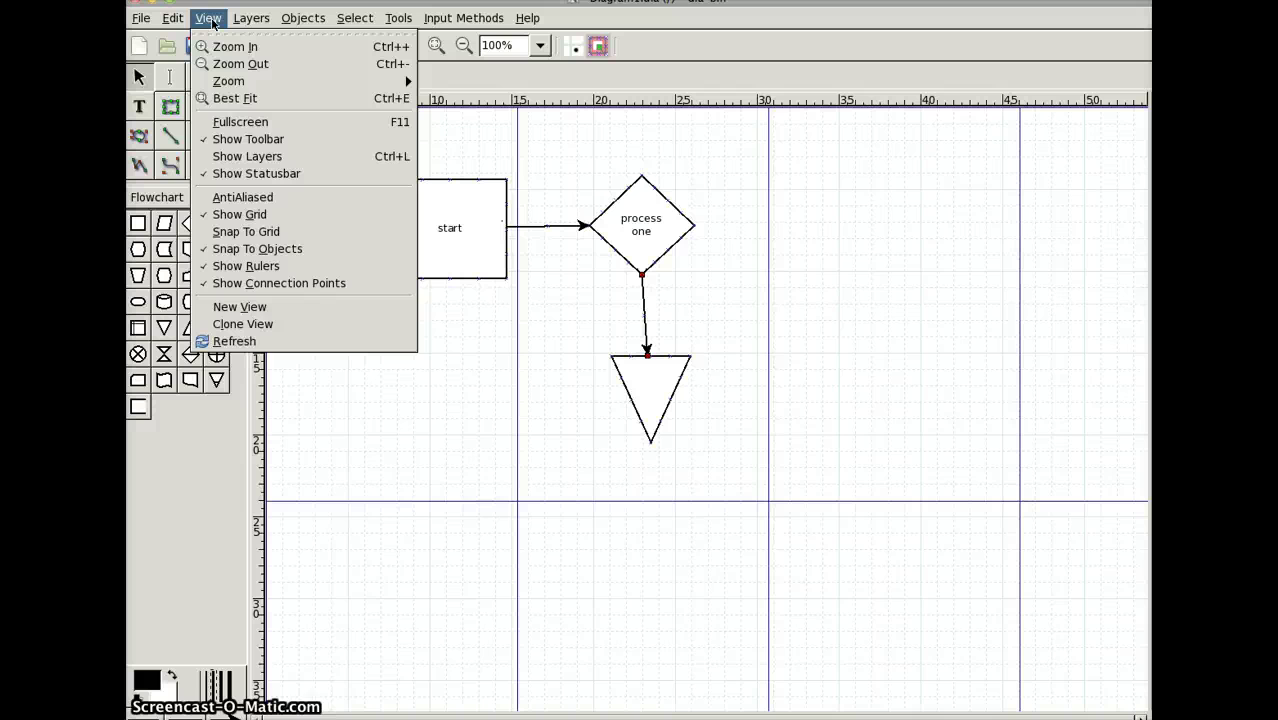
pyautogui.click(242, 19)
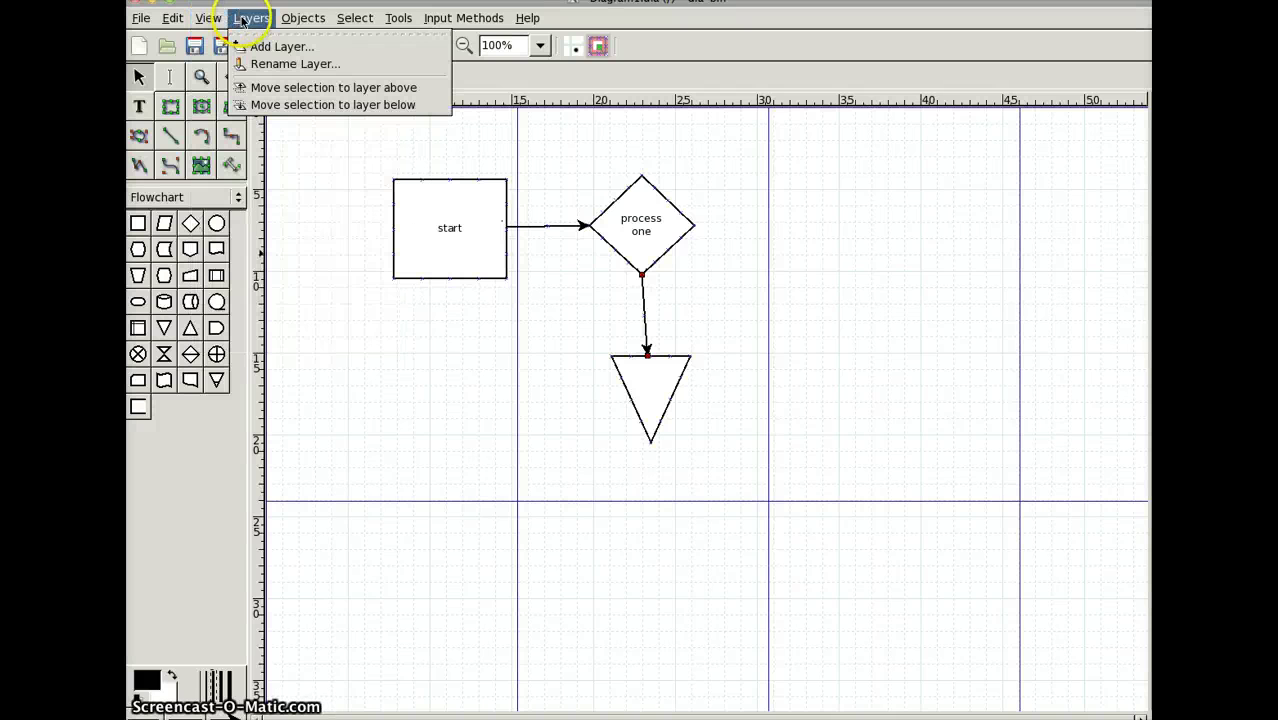
pyautogui.moveTo(296, 20)
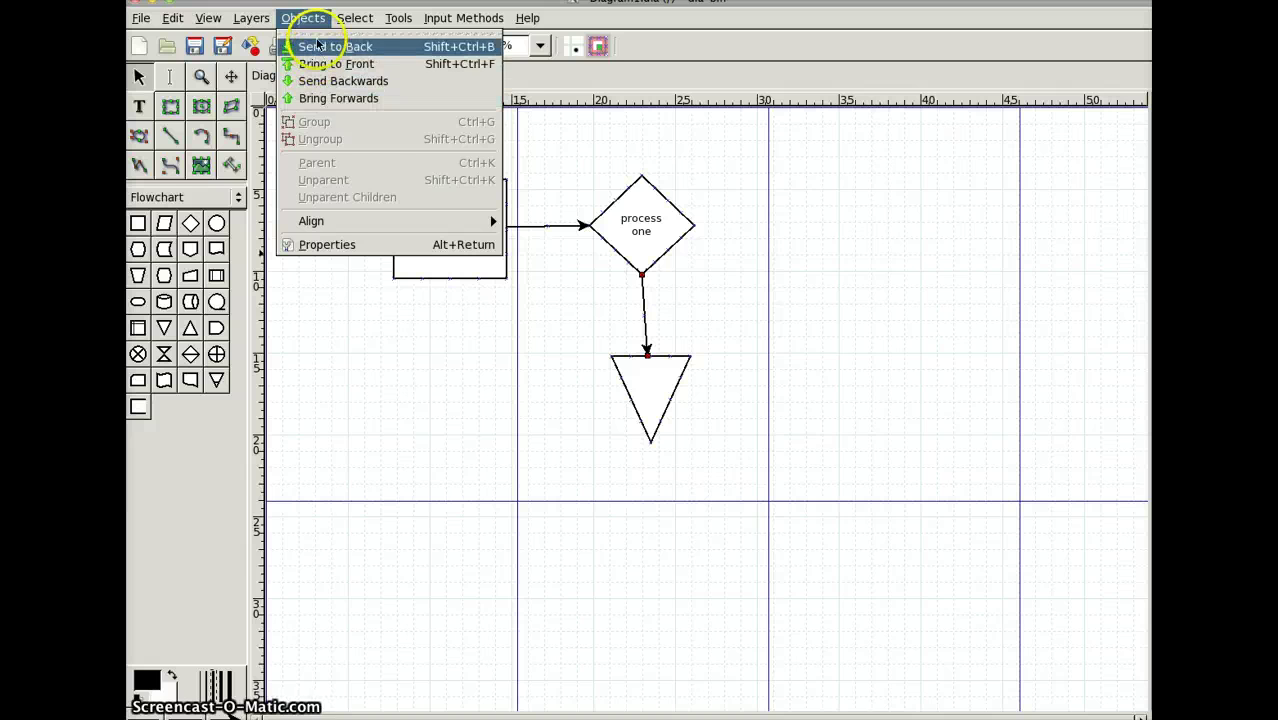
pyautogui.moveTo(362, 22)
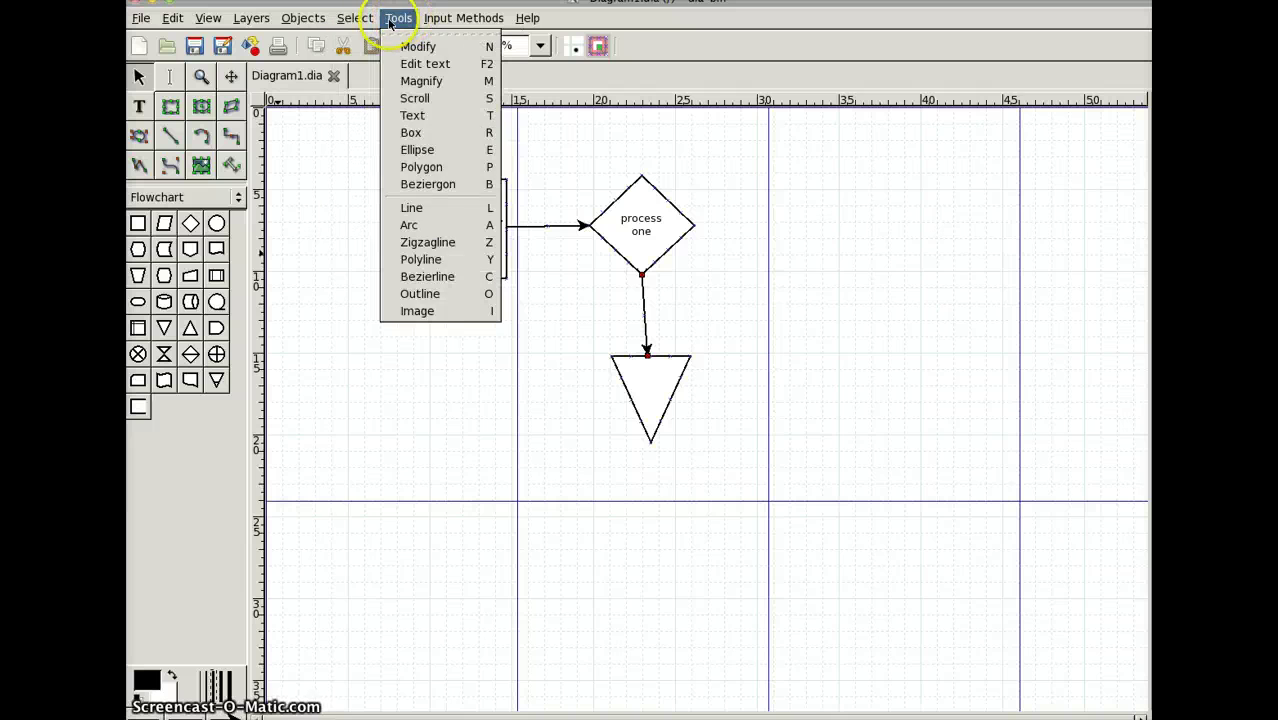
pyautogui.press('Escape')
pyautogui.click(252, 19)
pyautogui.click(141, 19)
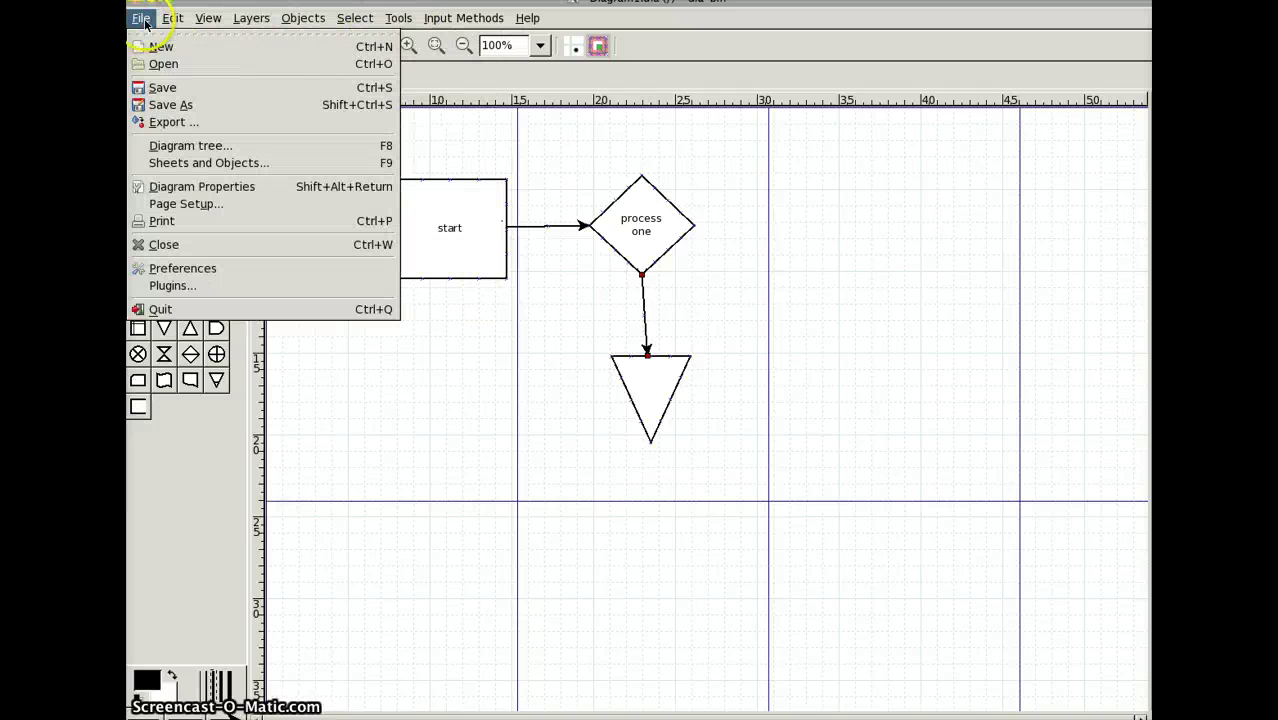
pyautogui.click(185, 105)
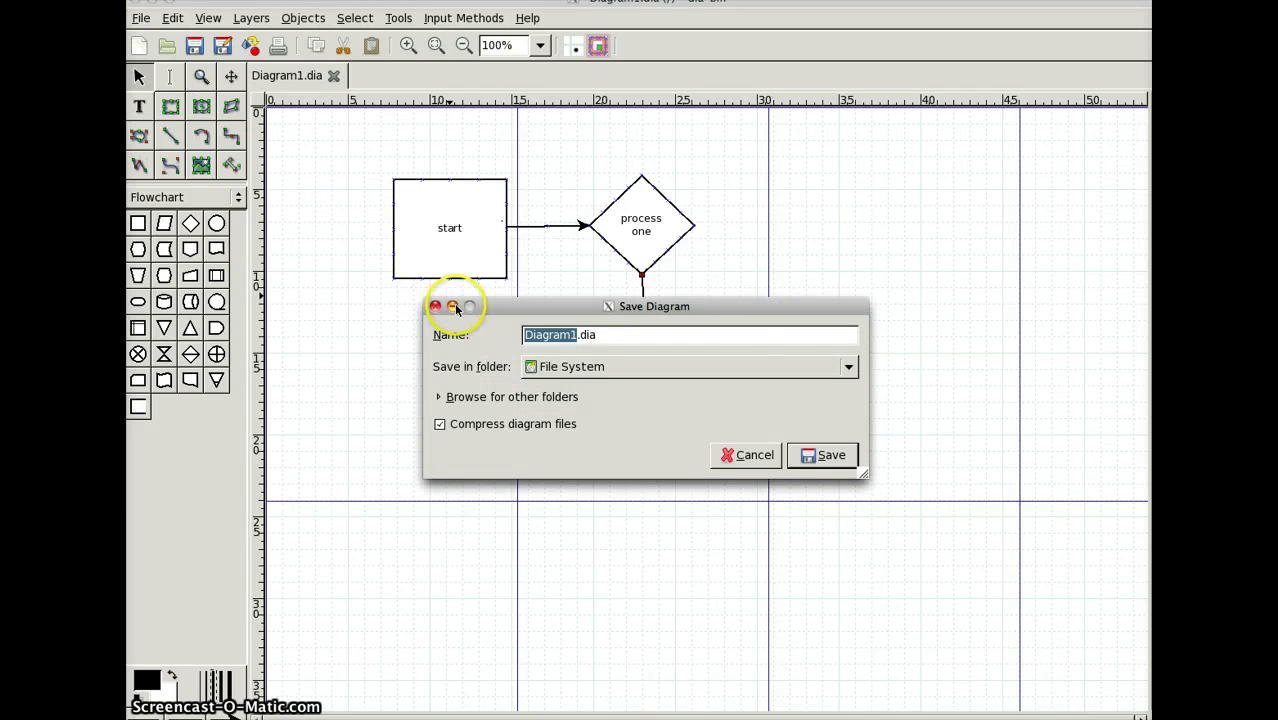
pyautogui.click(744, 455)
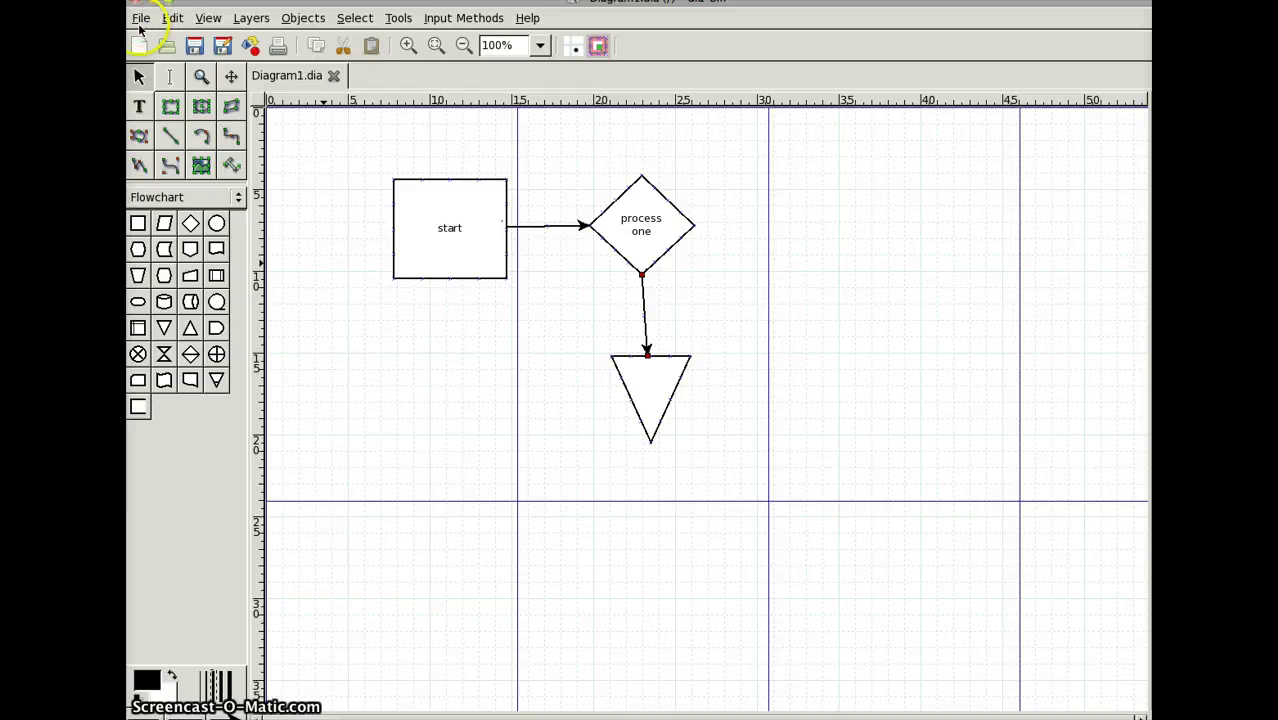
# - Review the available export formats and export the diagram to the Desktop as Diagram1.dia with the file type determined by extension
pyautogui.click(141, 18)
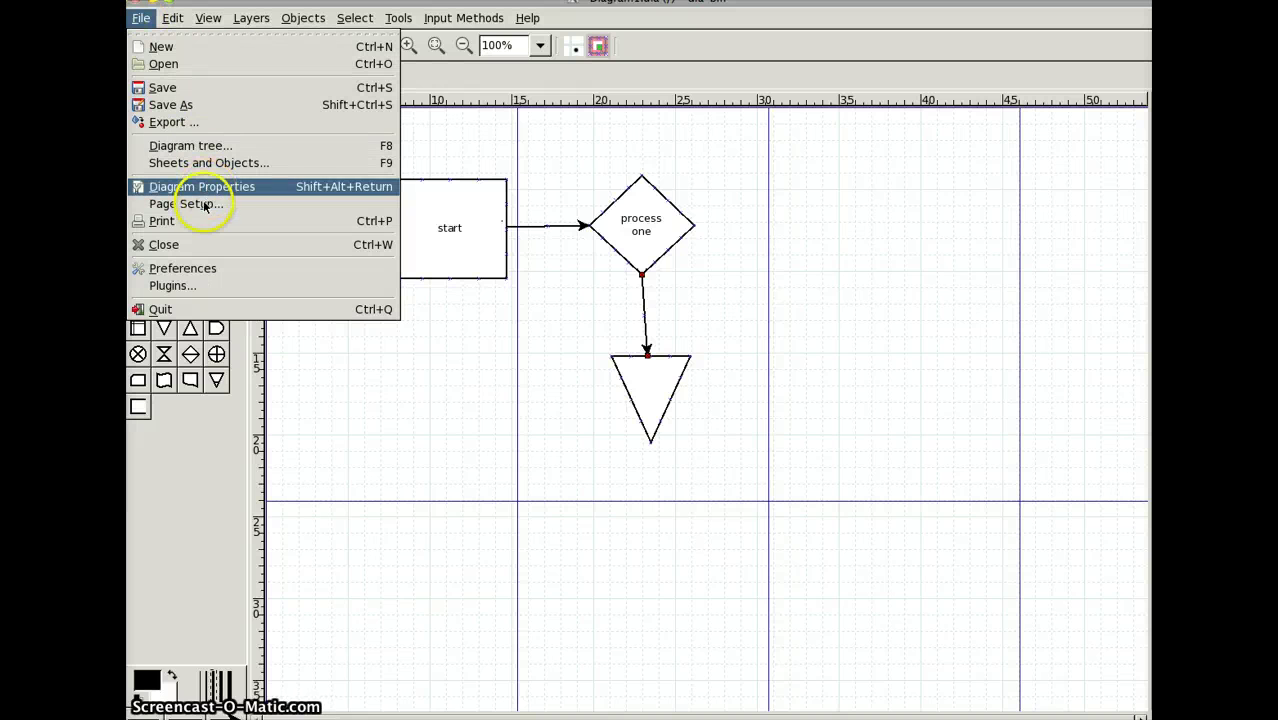
pyautogui.click(167, 122)
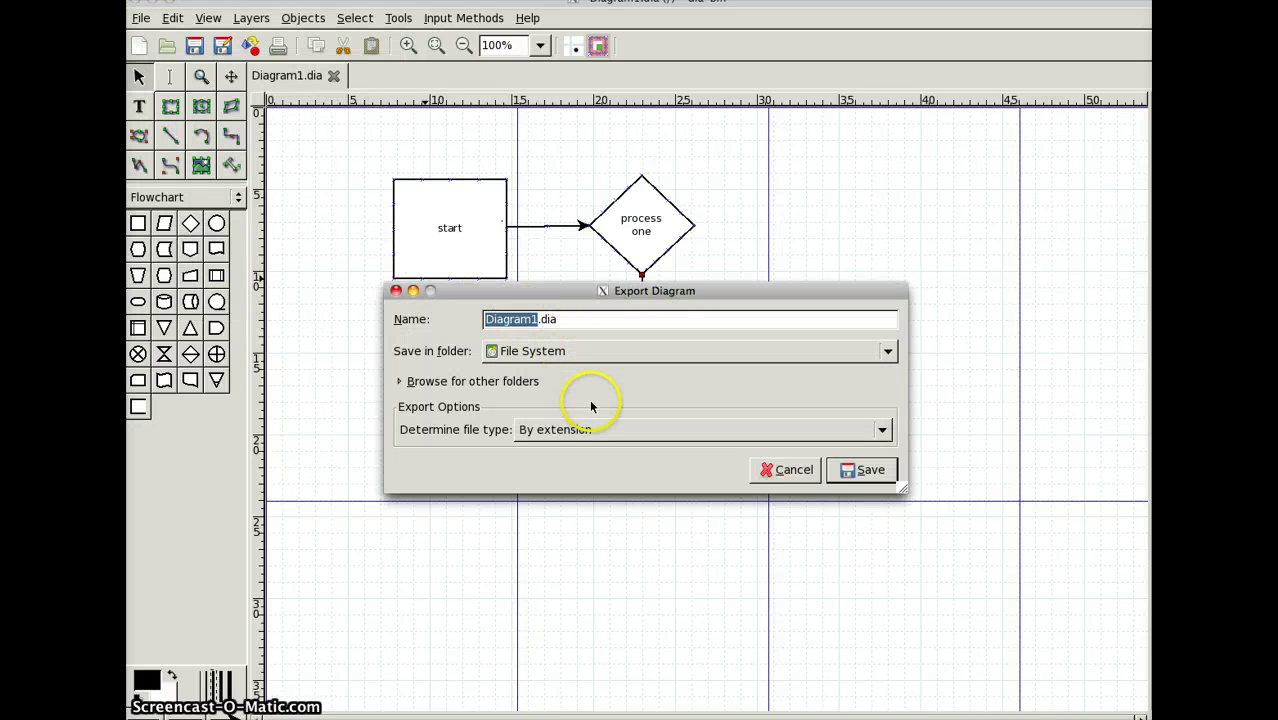
pyautogui.click(587, 432)
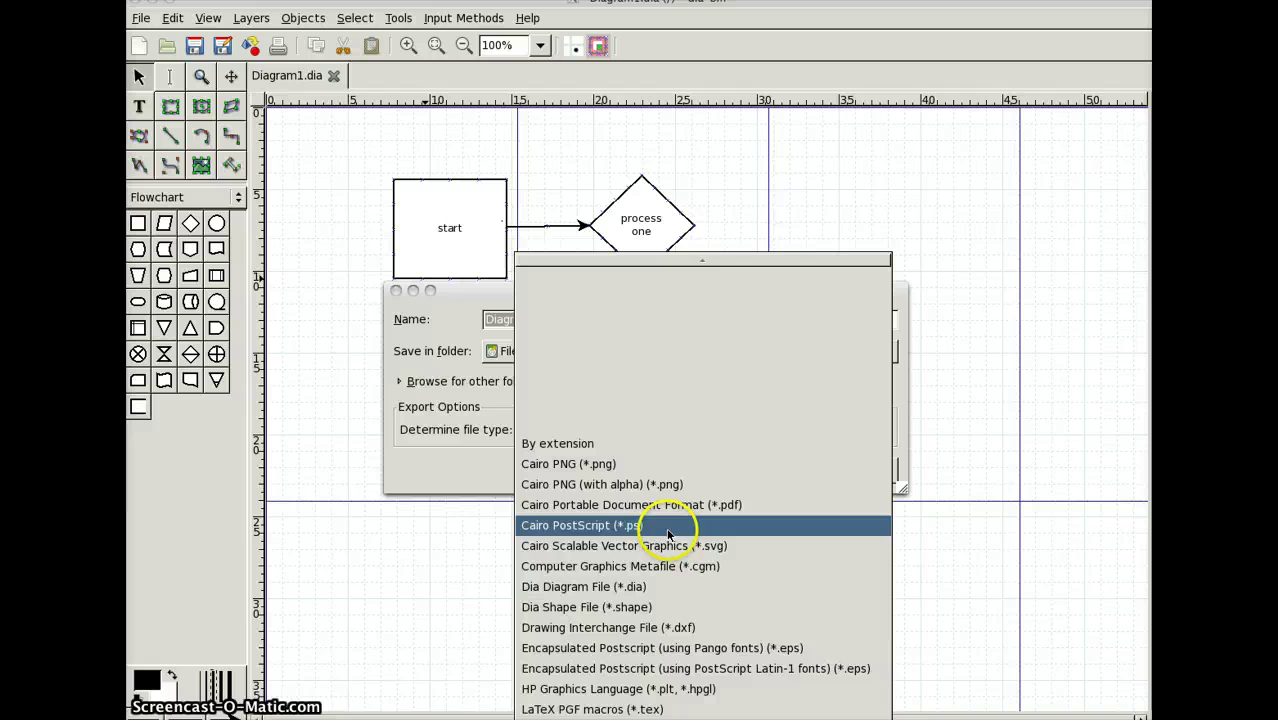
pyautogui.scroll(-3, 672, 567)
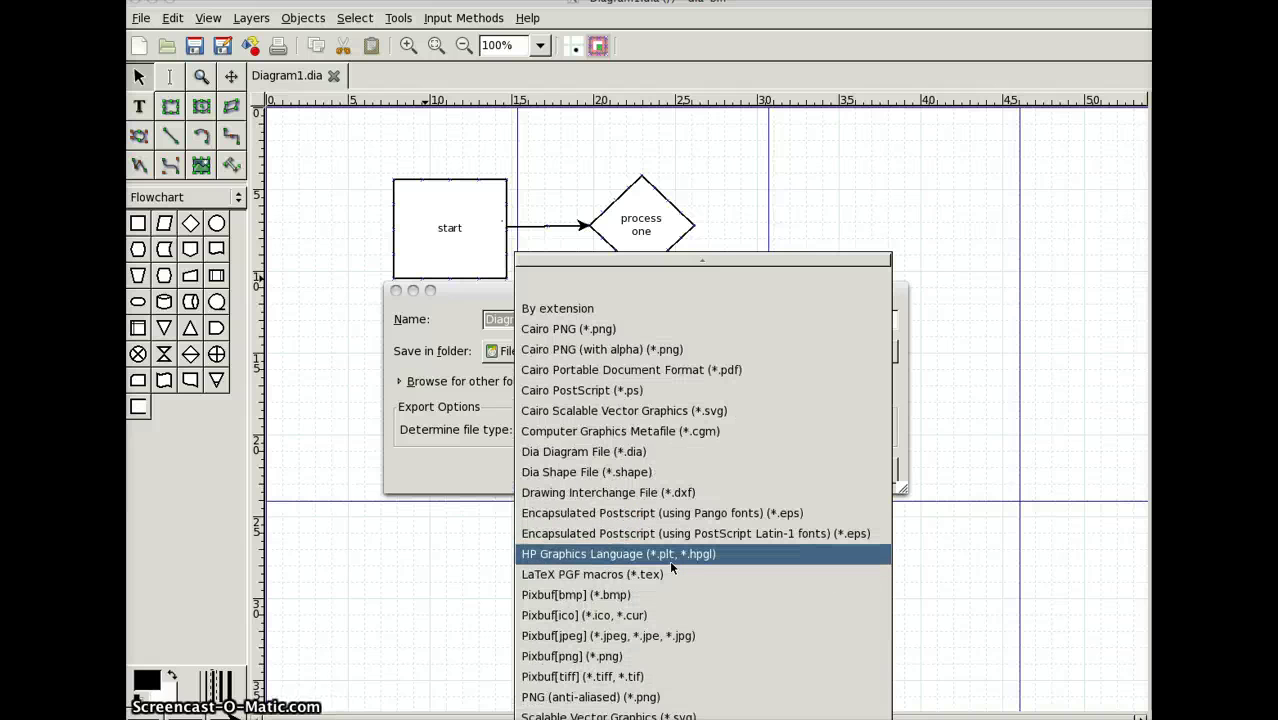
pyautogui.scroll(-2, 669, 560)
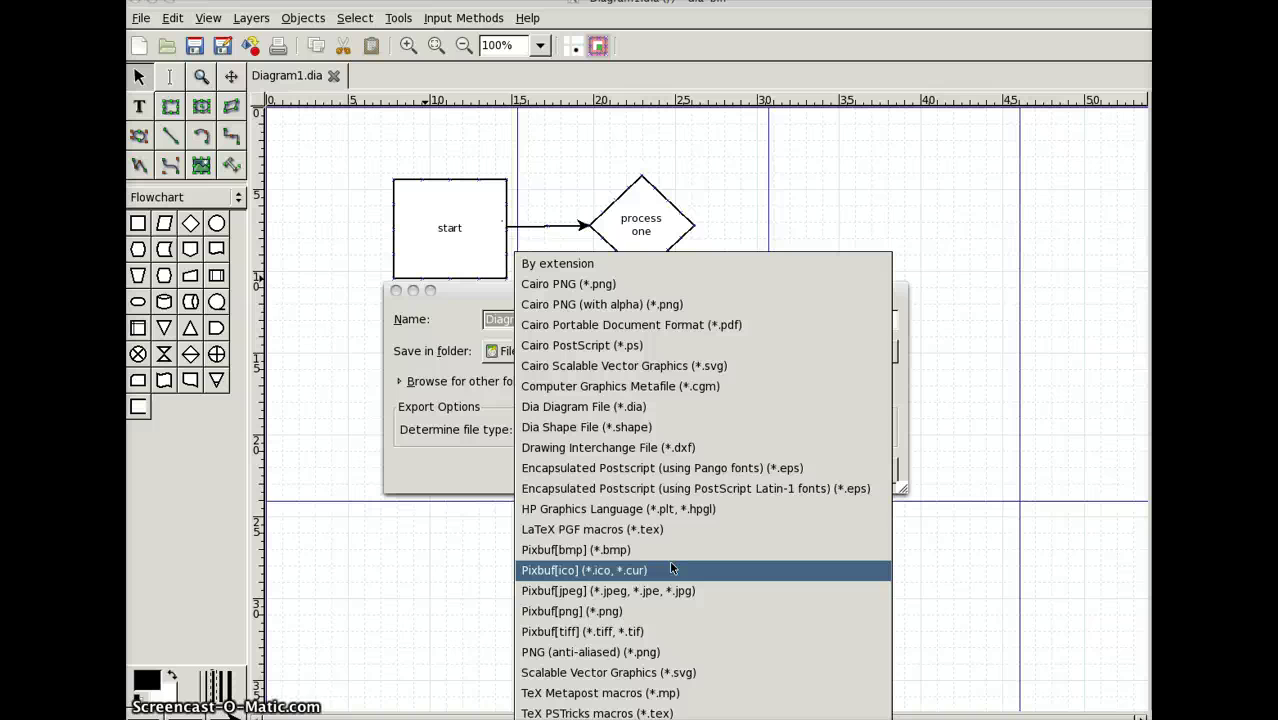
pyautogui.click(665, 594)
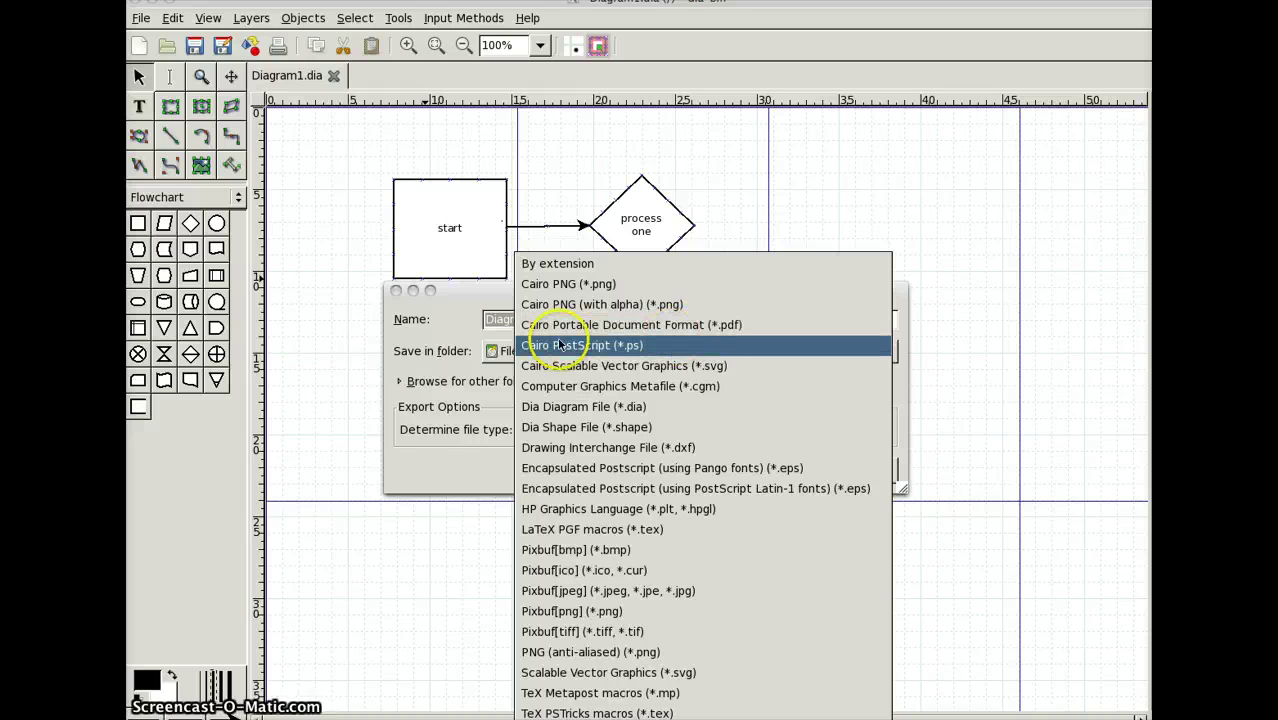
pyautogui.click(453, 341)
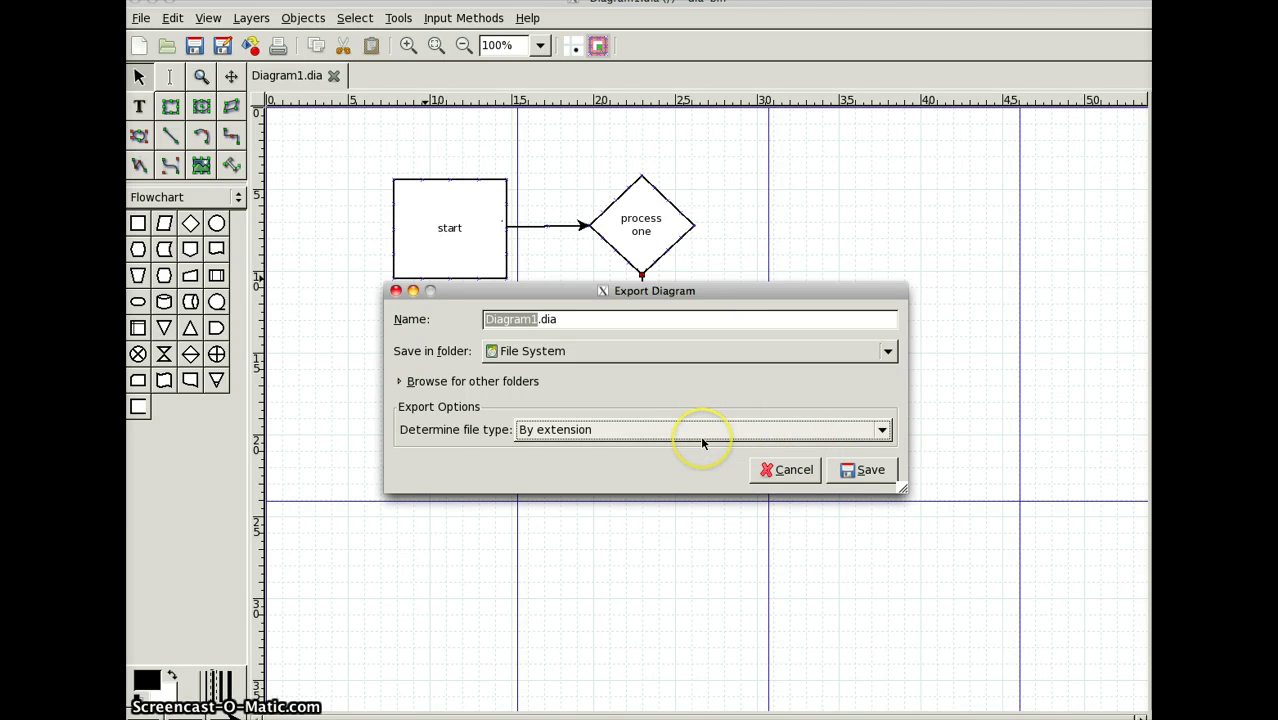
pyautogui.click(665, 358)
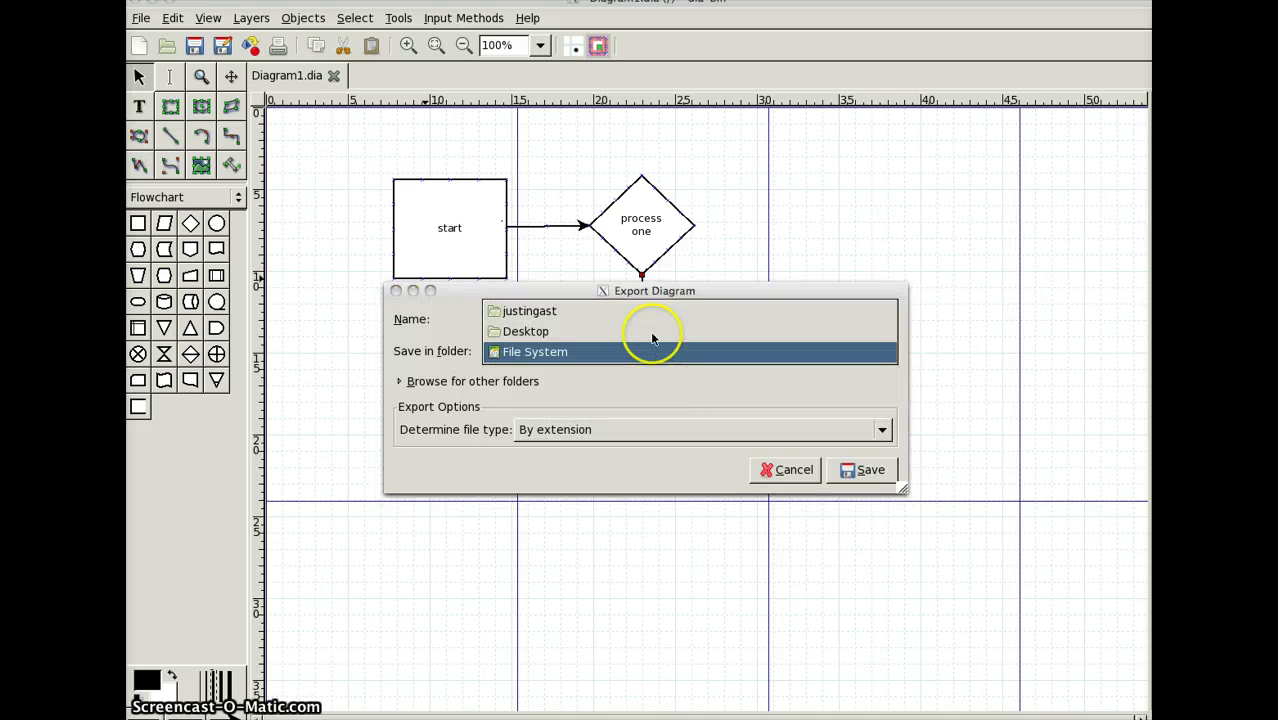
pyautogui.click(651, 333)
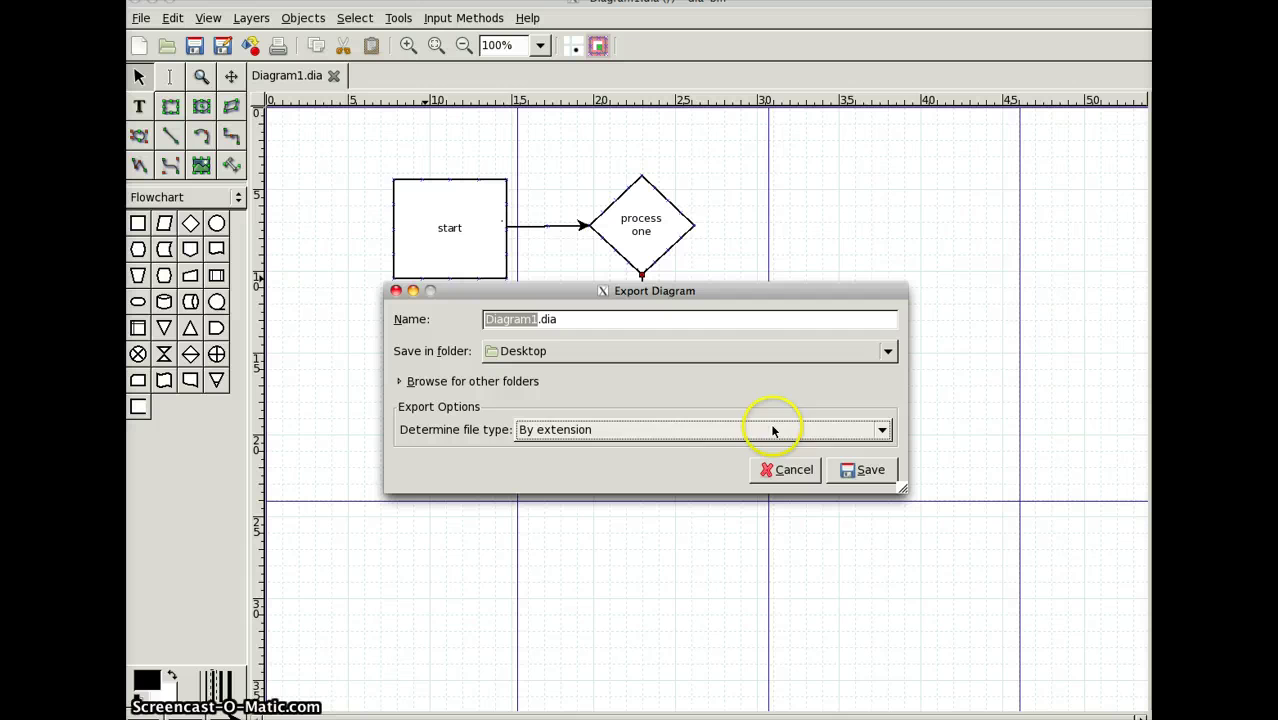
pyautogui.click(850, 474)
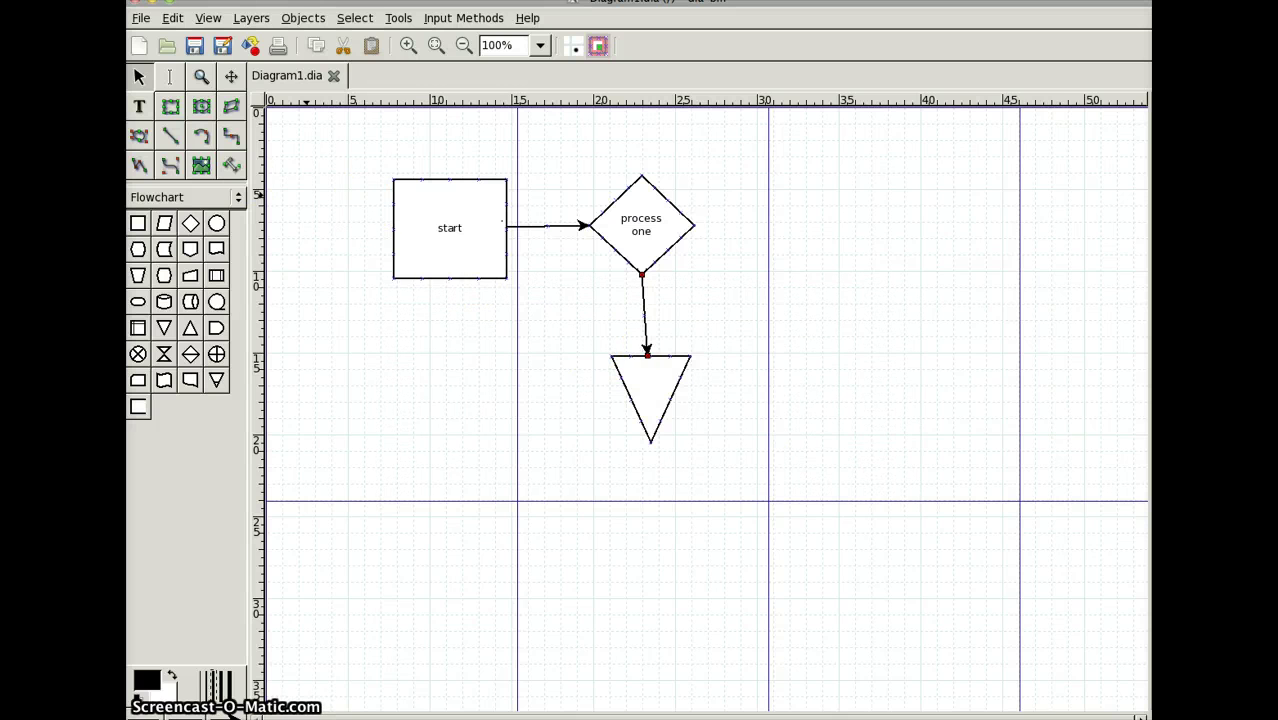
pyautogui.click(398, 18)
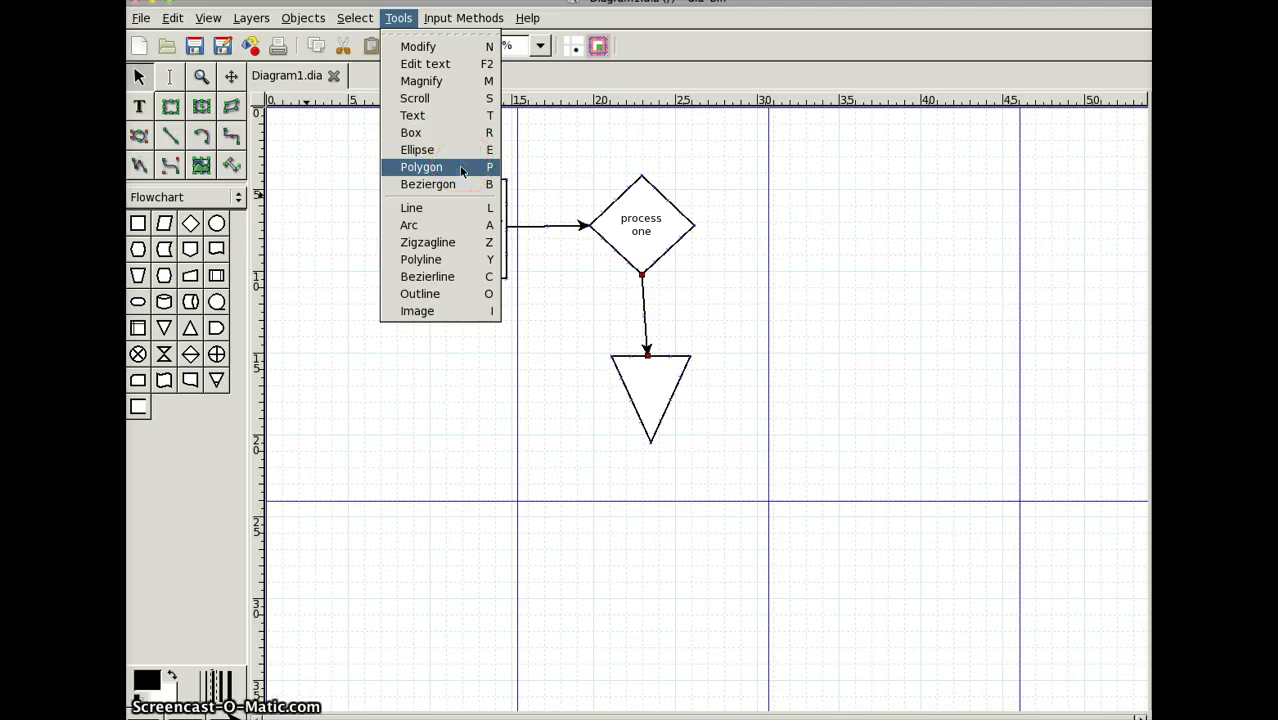
pyautogui.click(308, 208)
pyautogui.click(424, 244)
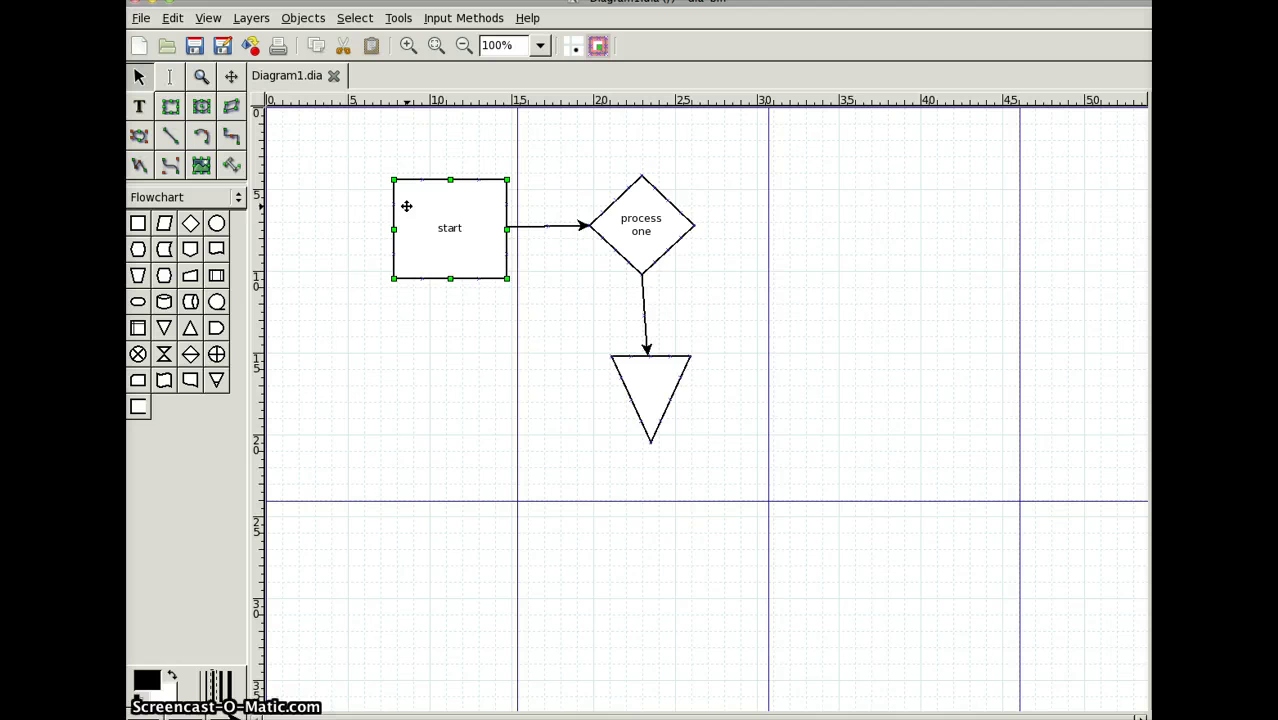
pyautogui.click(408, 207)
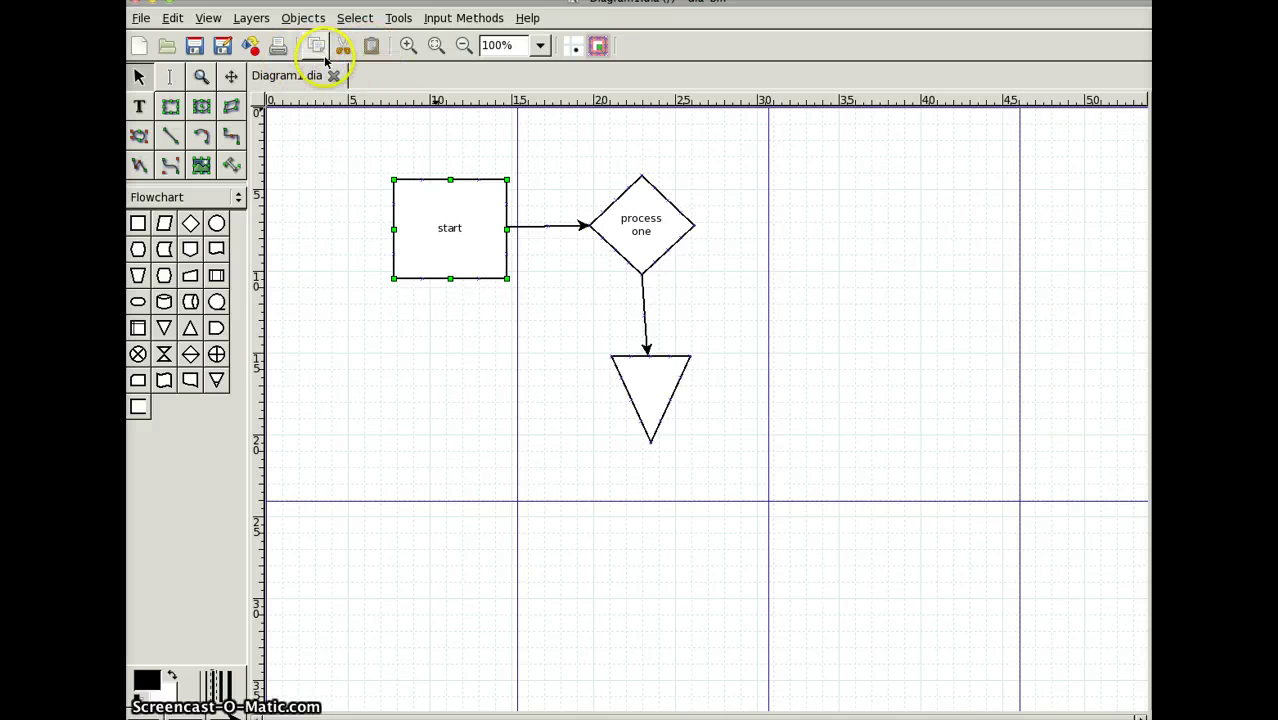
pyautogui.click(147, 680)
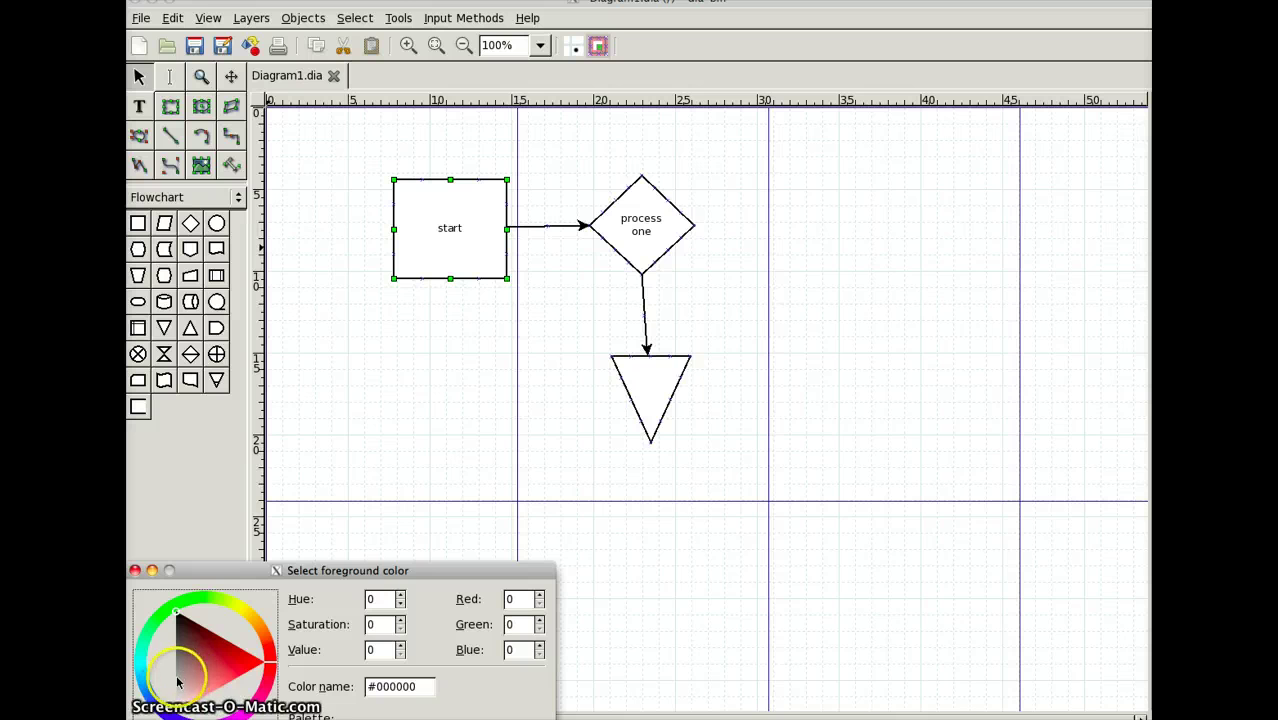
pyautogui.click(222, 665)
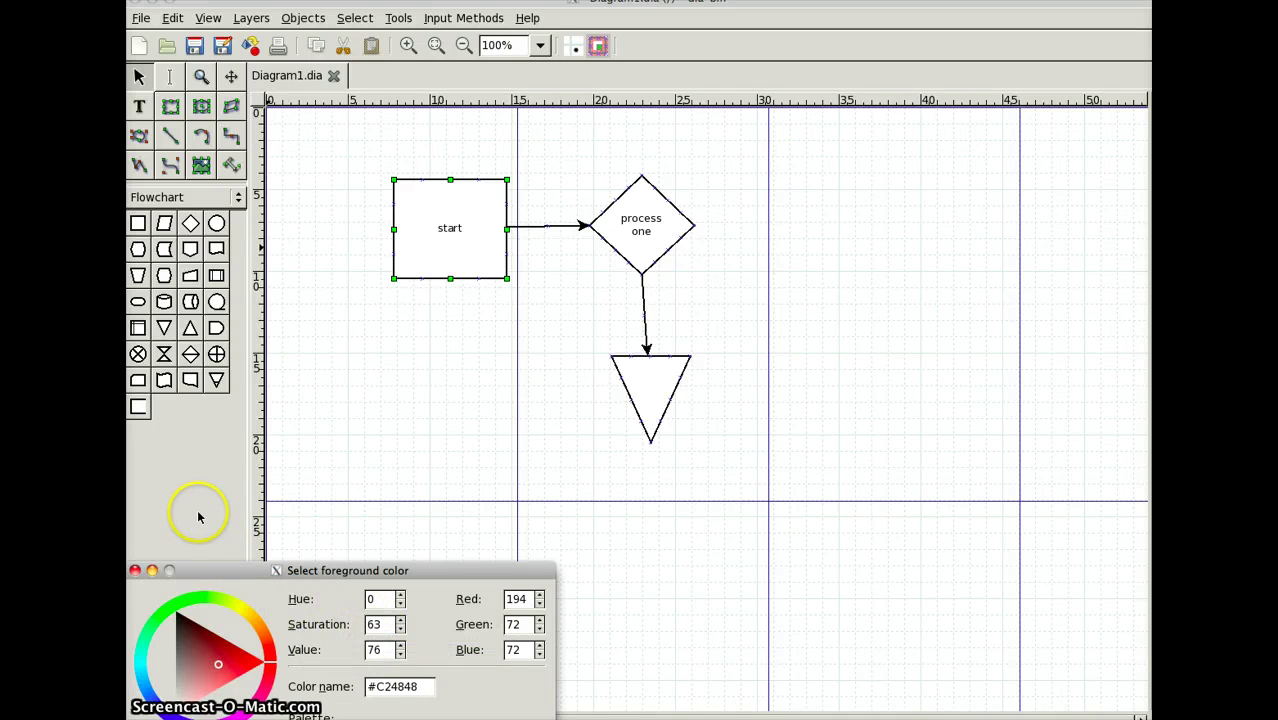
pyautogui.click(136, 570)
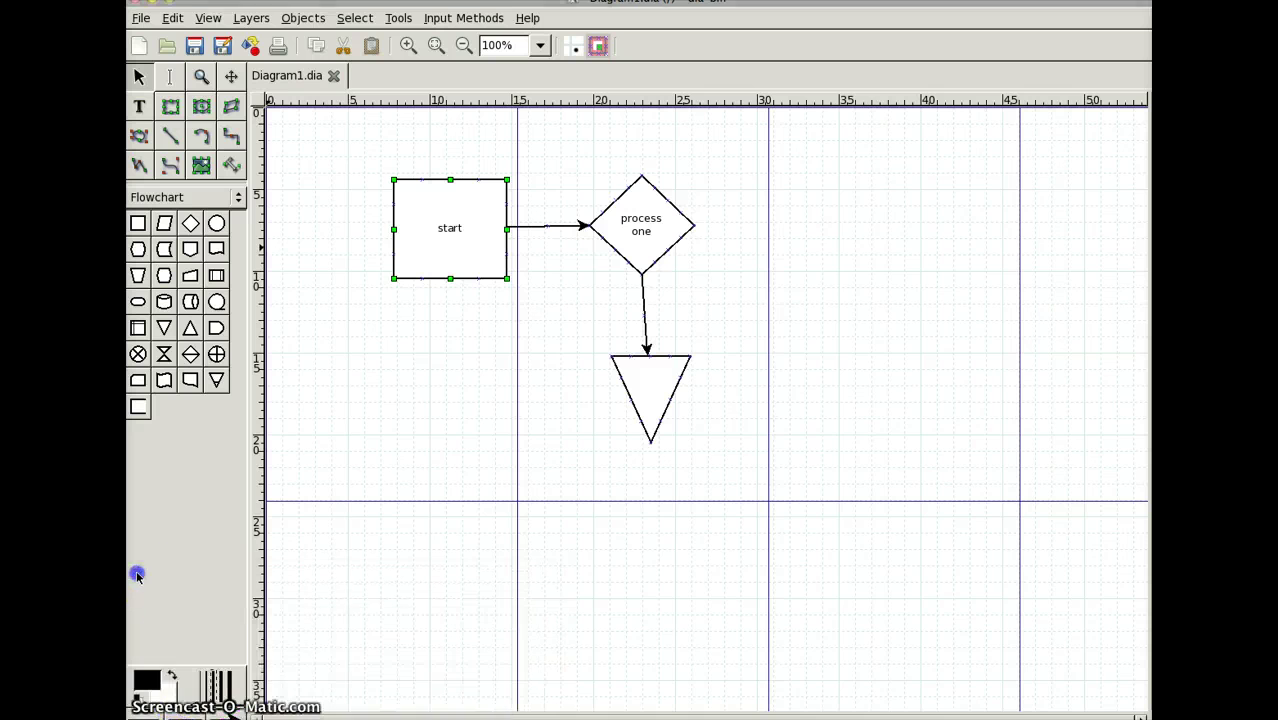
# - Set the foreground colour to red, #D62D29
pyautogui.click(146, 684)
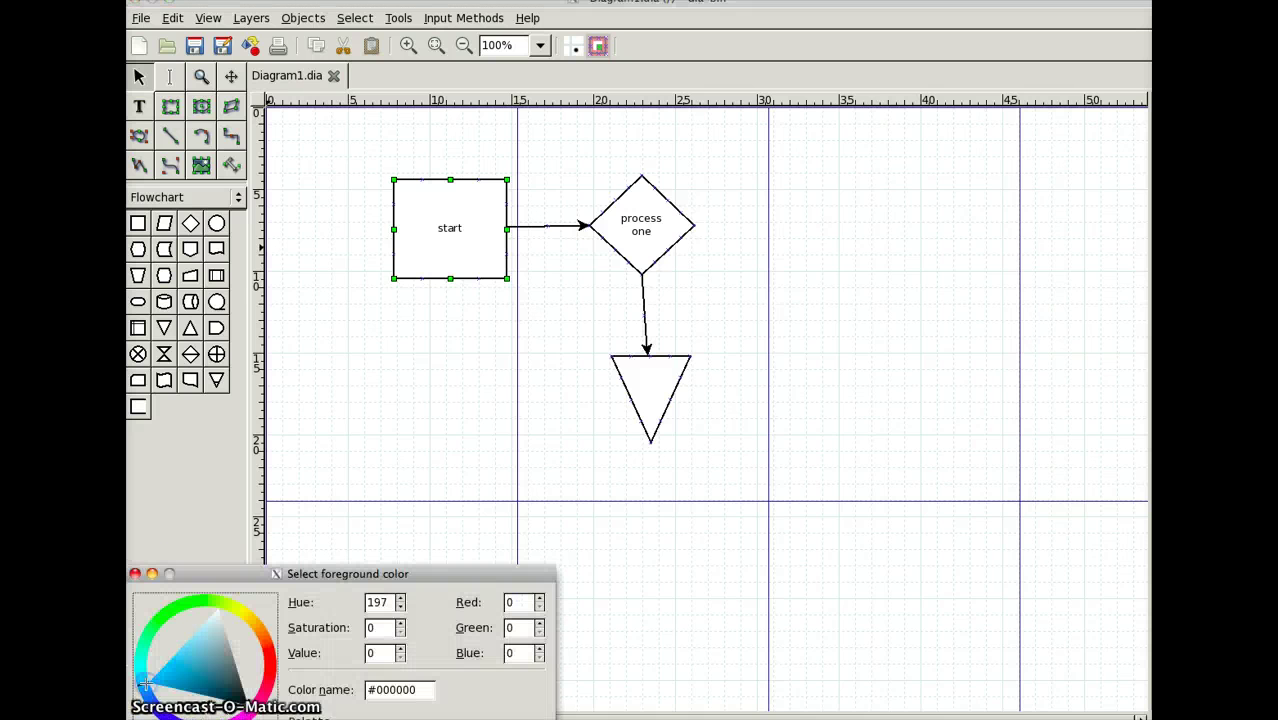
pyautogui.click(288, 575)
pyautogui.moveTo(288, 575); pyautogui.dragTo(295, 453)
pyautogui.click(269, 549)
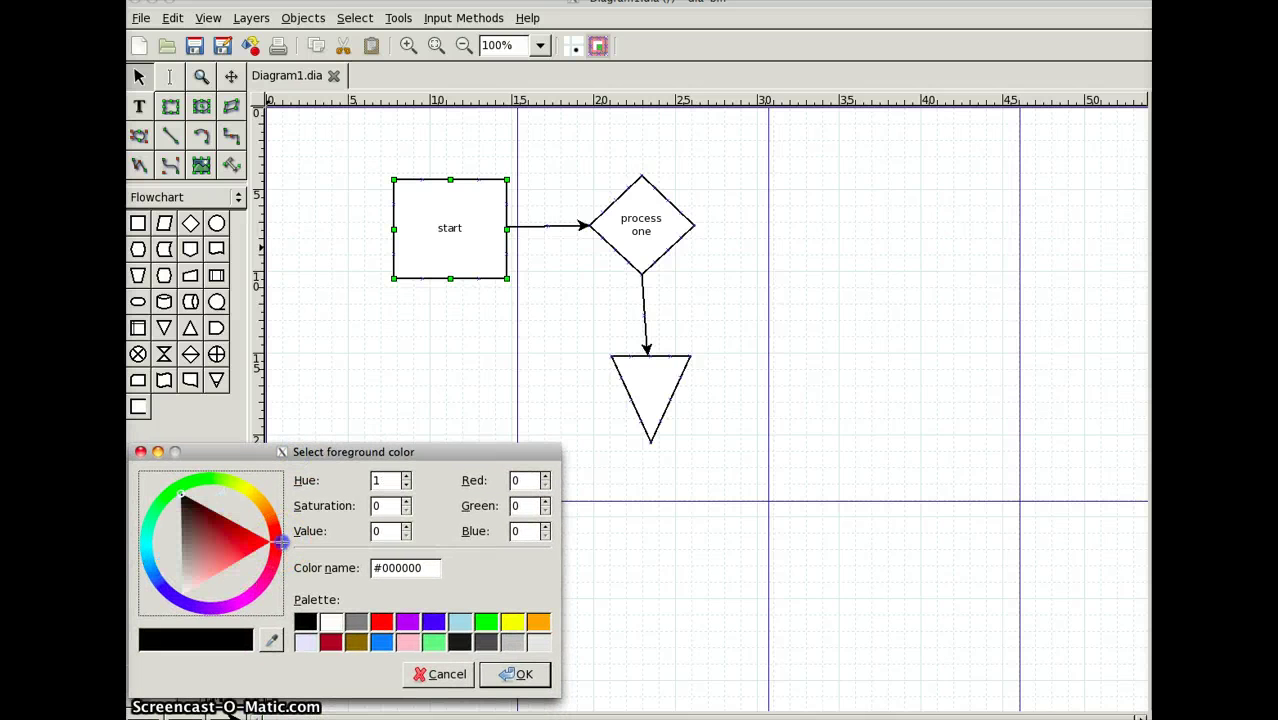
pyautogui.click(242, 545)
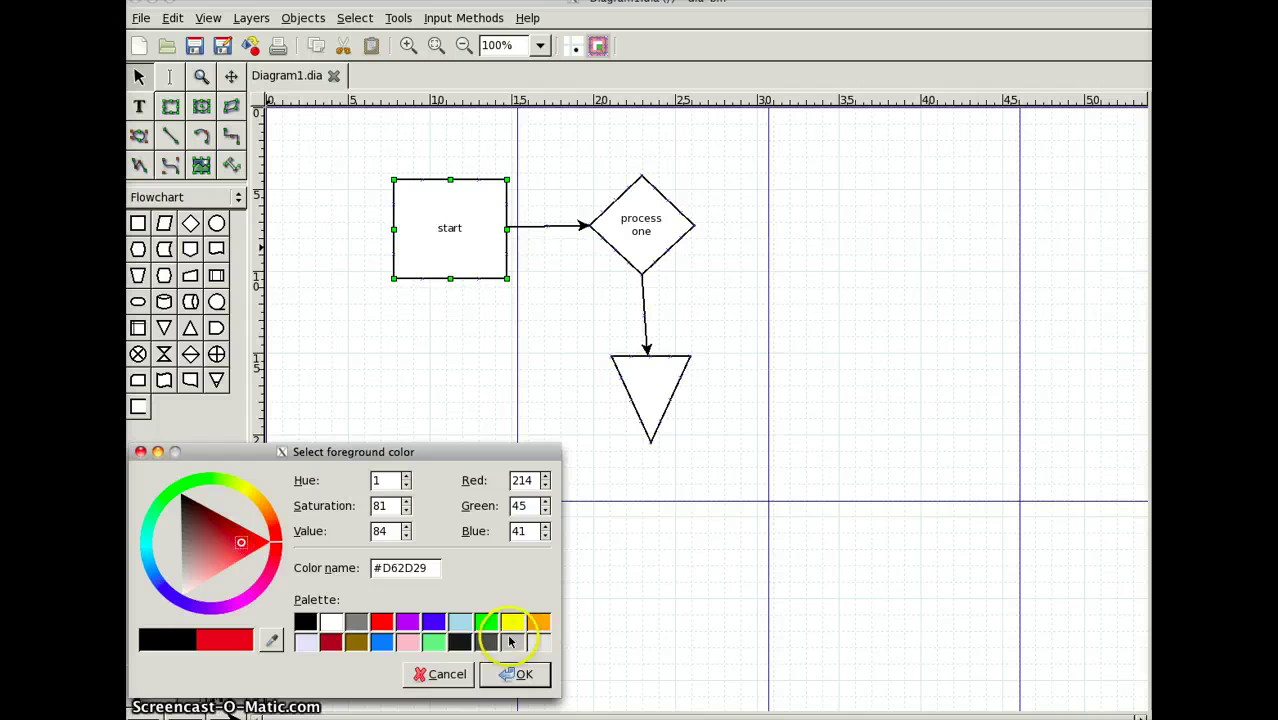
pyautogui.click(520, 674)
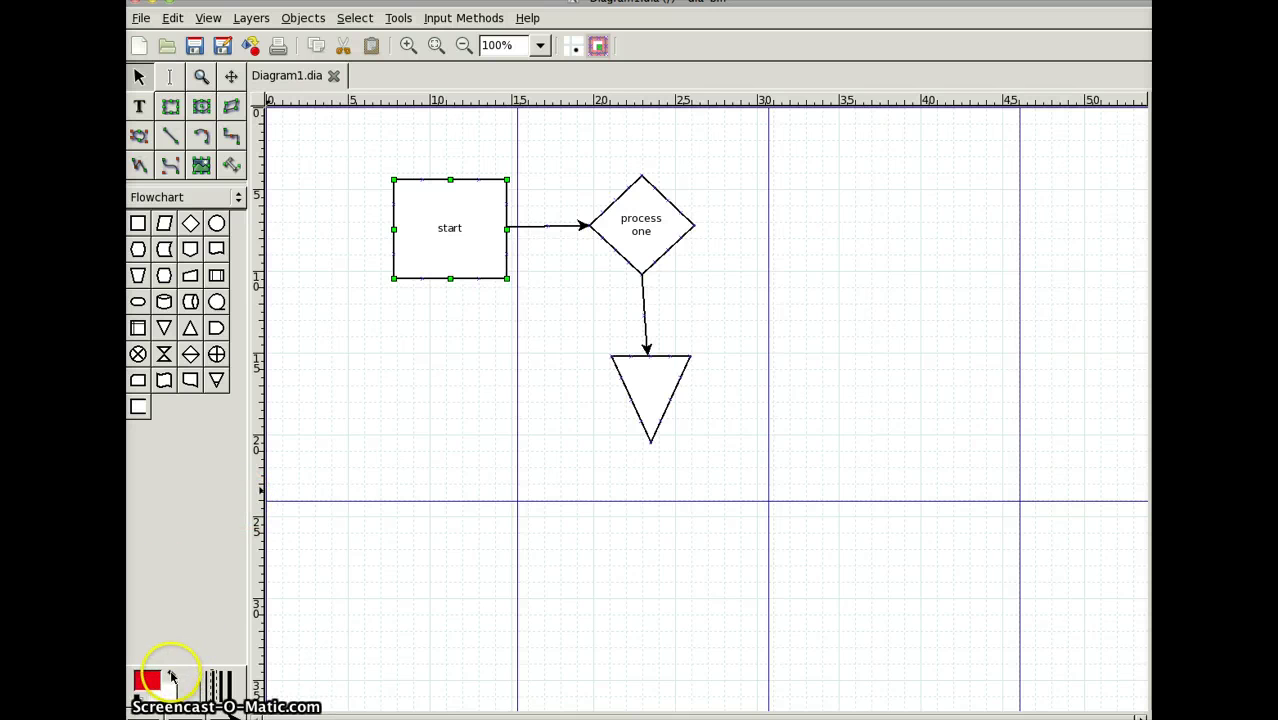
# - Swap the foreground and background colours and draw a red-filled box about 8.4 by 7.9 units below the start box
pyautogui.click(171, 678)
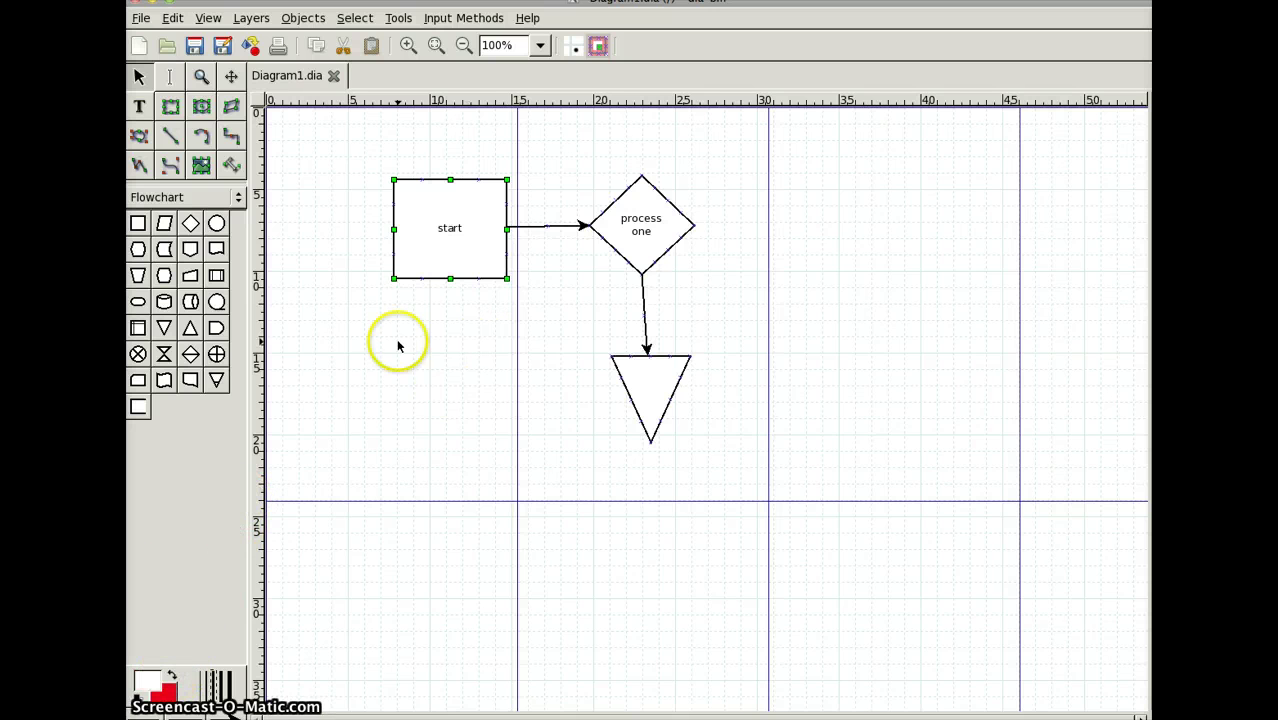
pyautogui.click(138, 223)
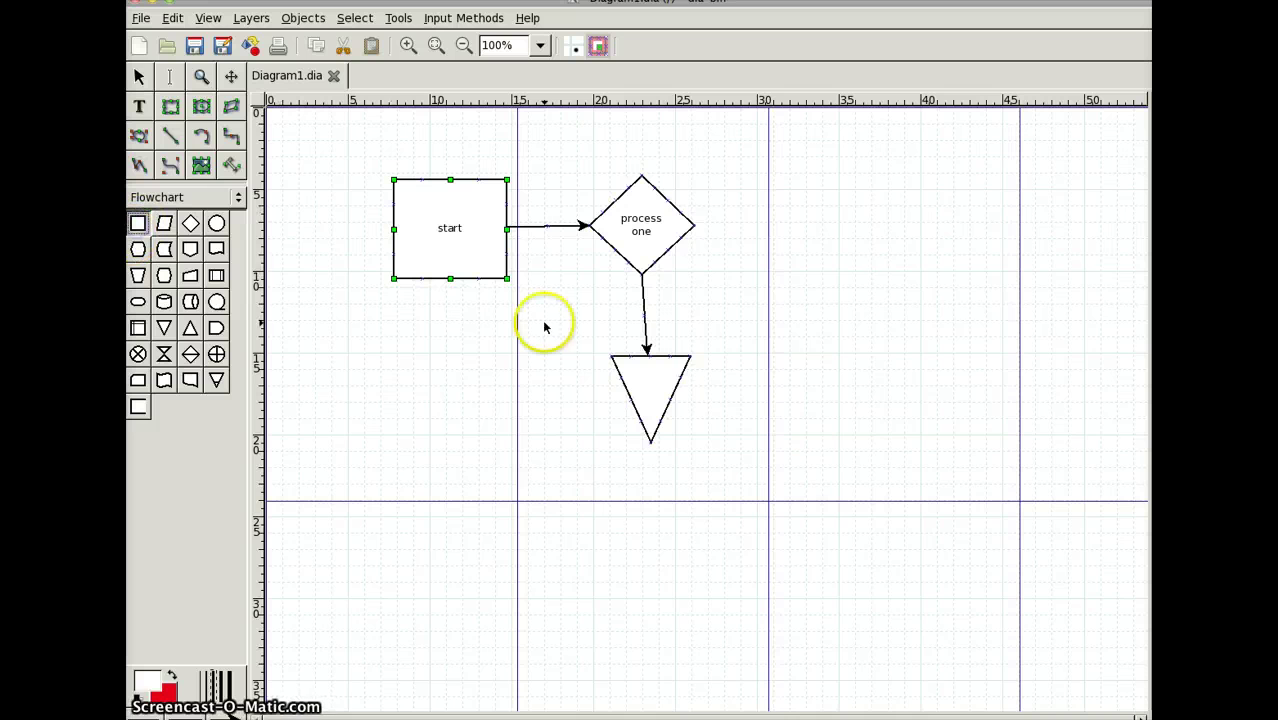
pyautogui.moveTo(441, 343); pyautogui.dragTo(578, 472)
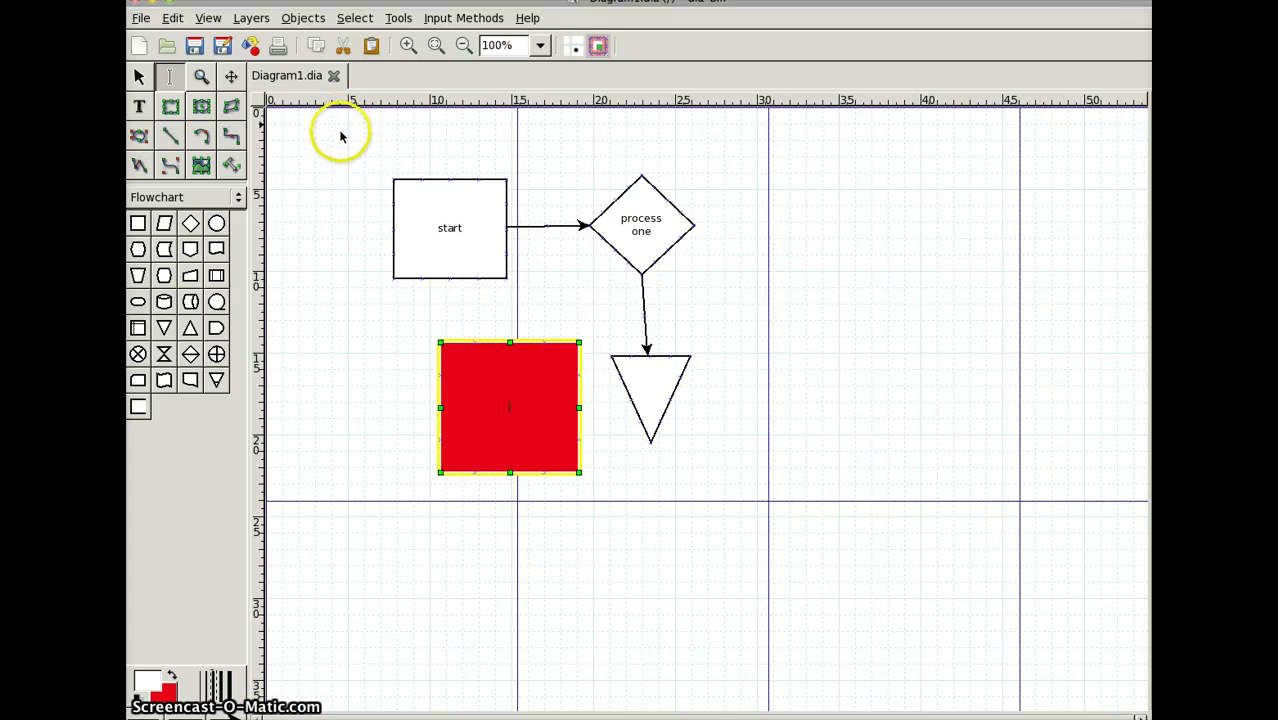
pyautogui.click(208, 20)
pyautogui.click(172, 18)
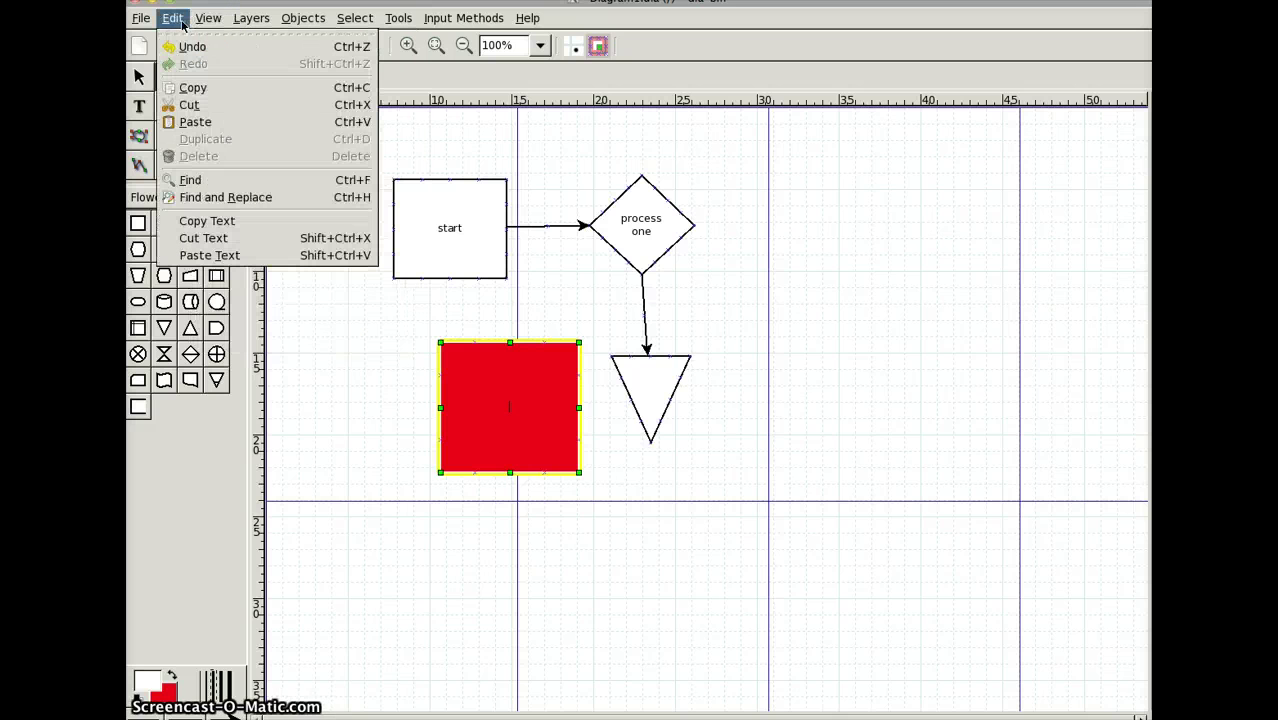
pyautogui.click(200, 108)
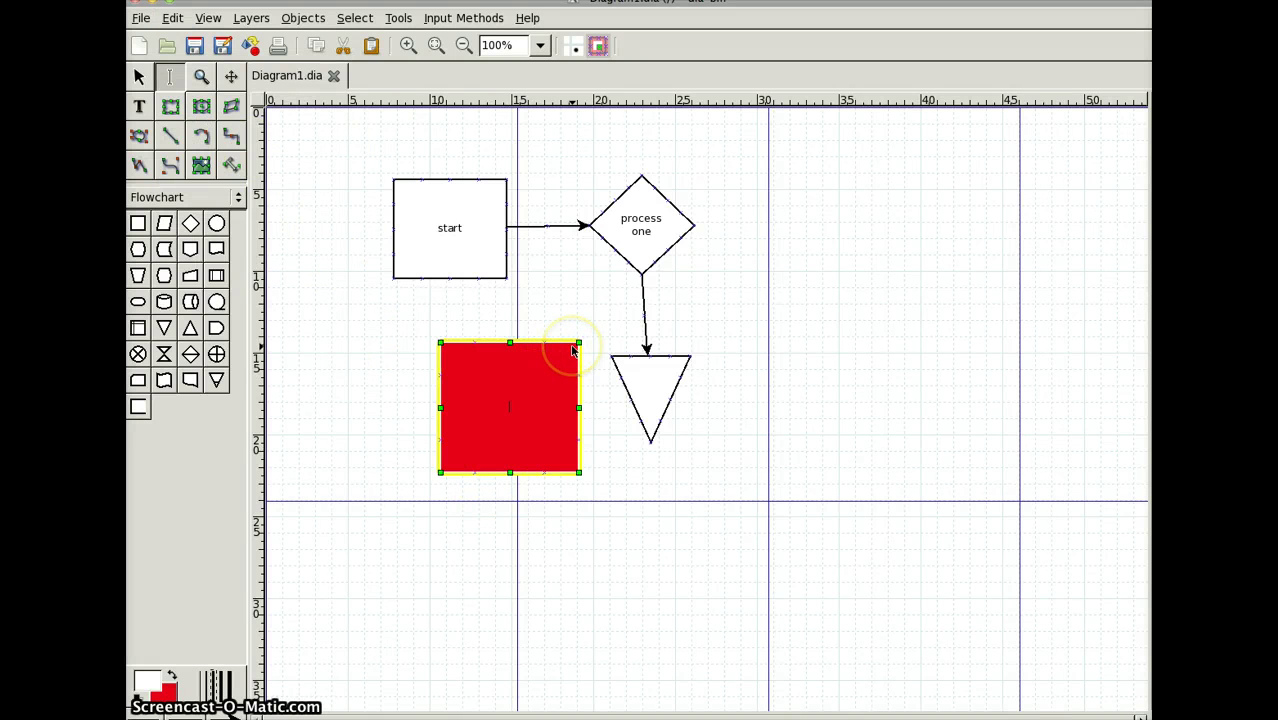
pyautogui.write('zzzz')
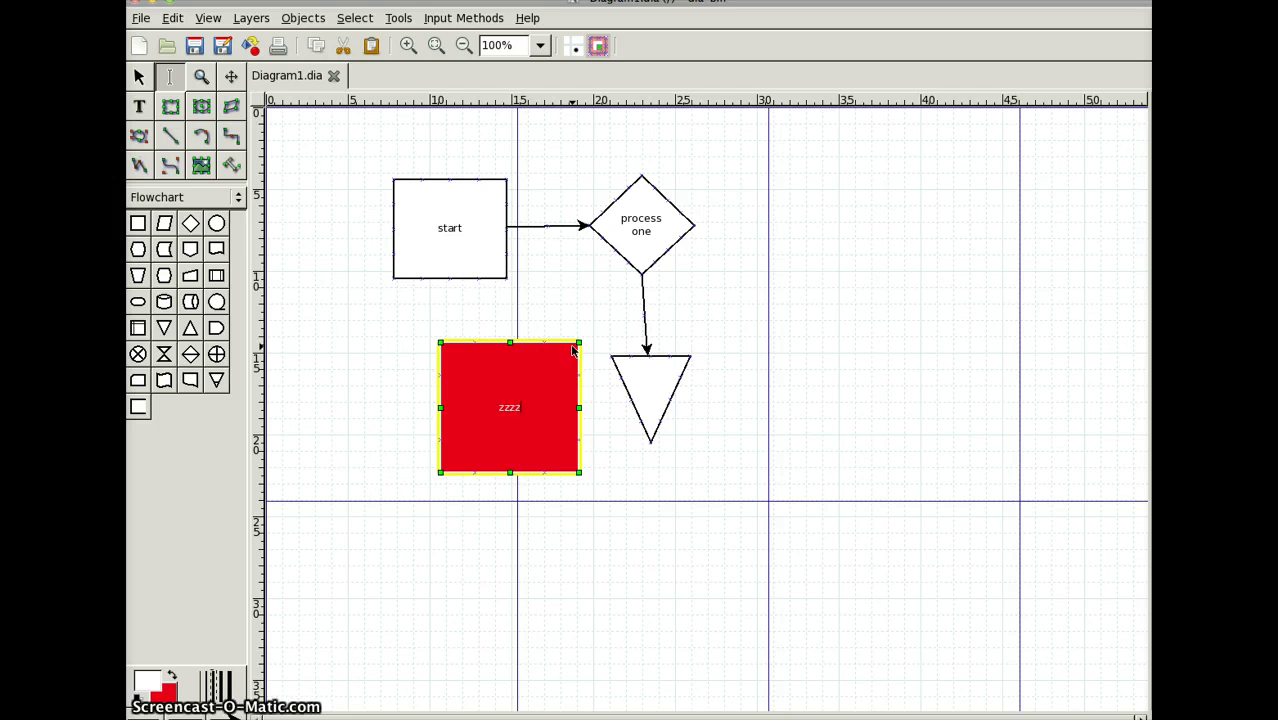
pyautogui.write('zzzz')
pyautogui.press('BackSpace')
pyautogui.press('BackSpace')
pyautogui.press('BackSpace')
pyautogui.press('BackSpace')
pyautogui.press('BackSpace')
pyautogui.press('BackSpace')
pyautogui.press('BackSpace')
pyautogui.press('BackSpace')
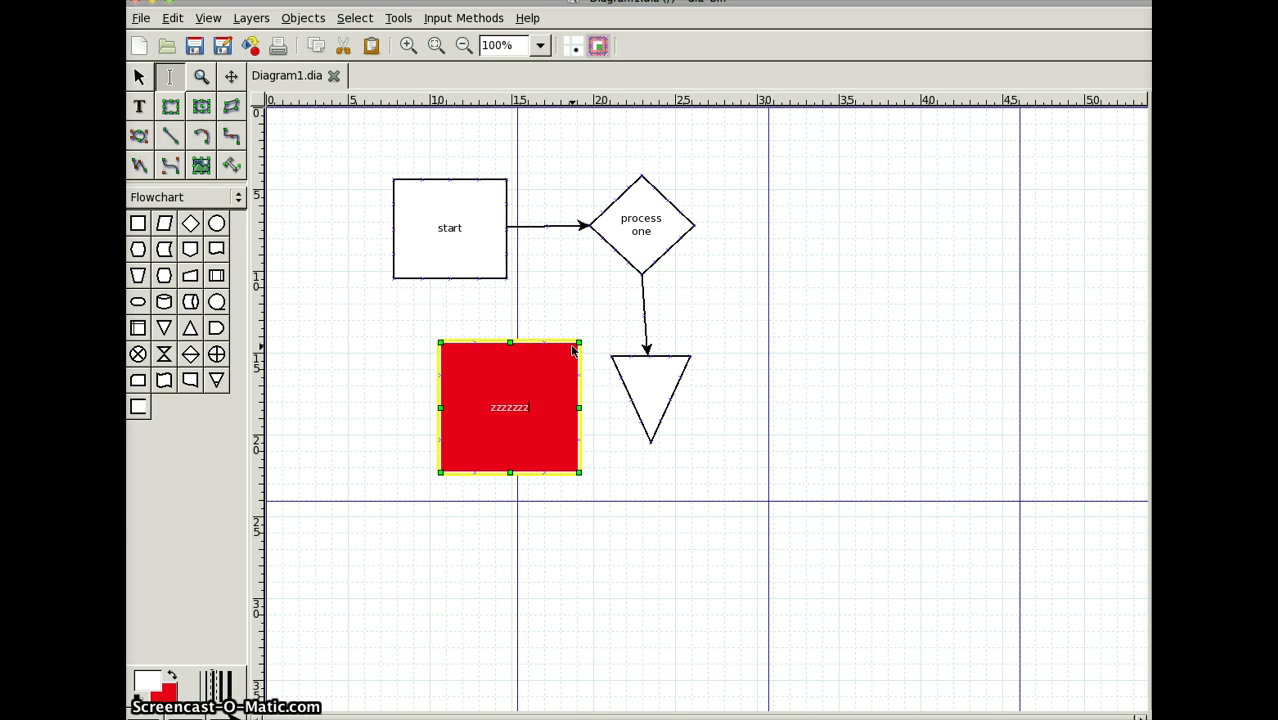